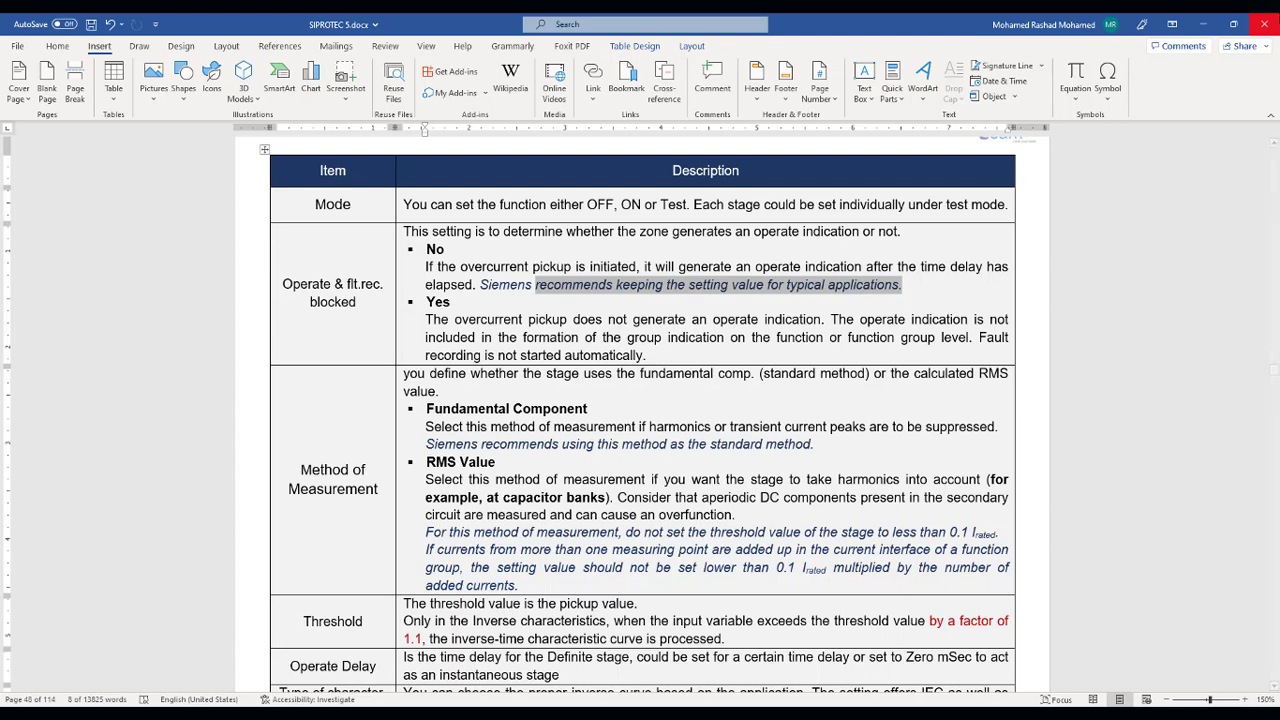
Switch to DIGSI 5 and review the Definite-T 1 stage's blocking, method of measurement, threshold and operate delay settings
{"action": "left_click", "coordinate": [1203, 26]}
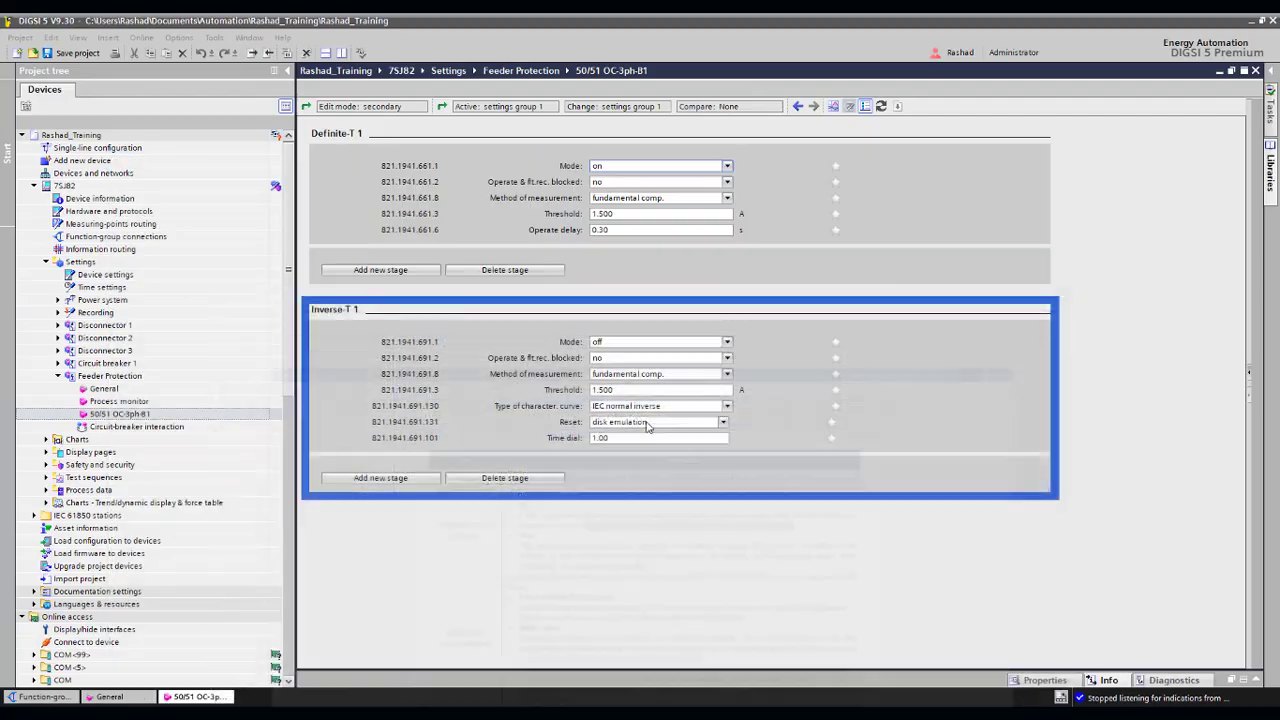
{"action": "left_click", "coordinate": [635, 186]}
{"action": "left_click", "coordinate": [637, 194]}
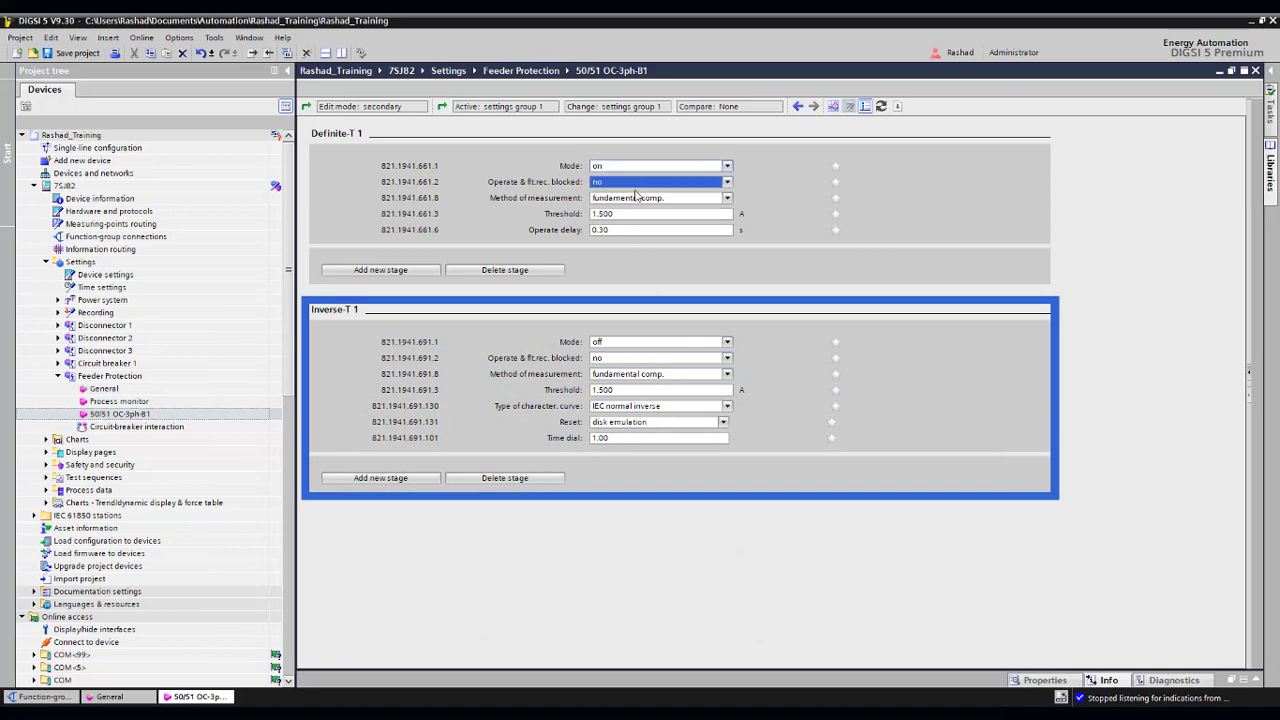
{"action": "left_click", "coordinate": [666, 197]}
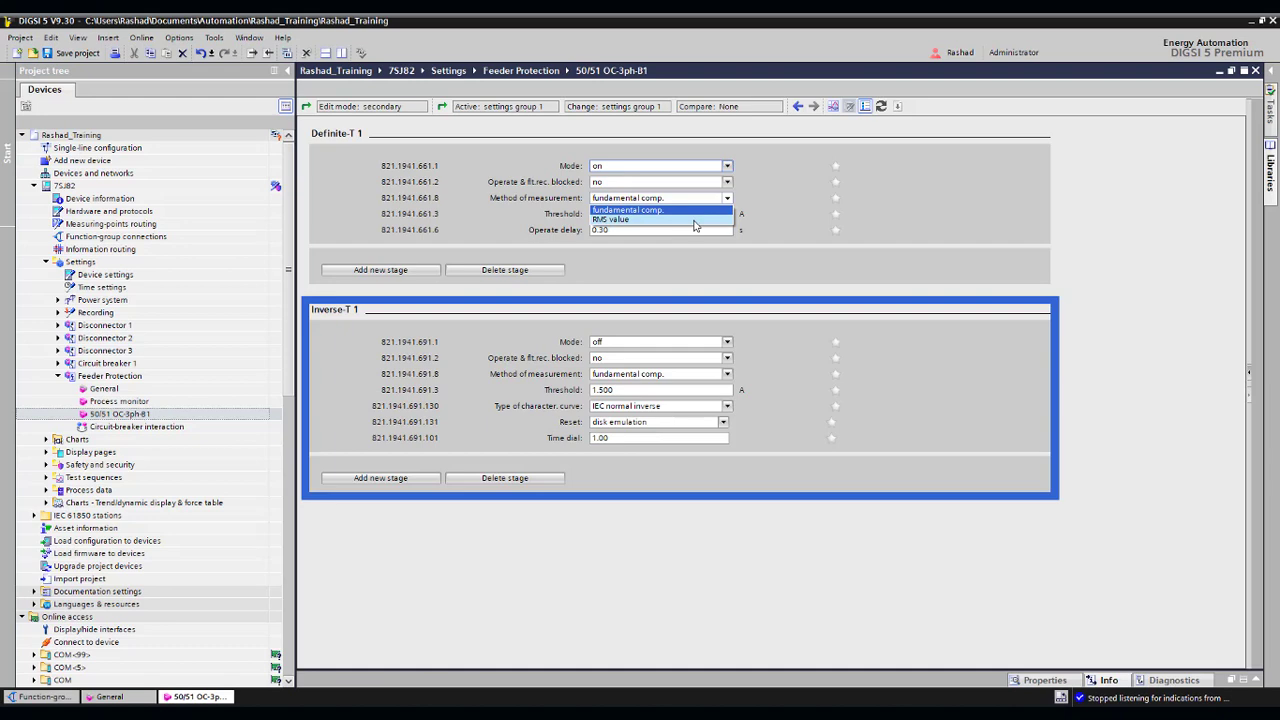
{"action": "left_click", "coordinate": [643, 210]}
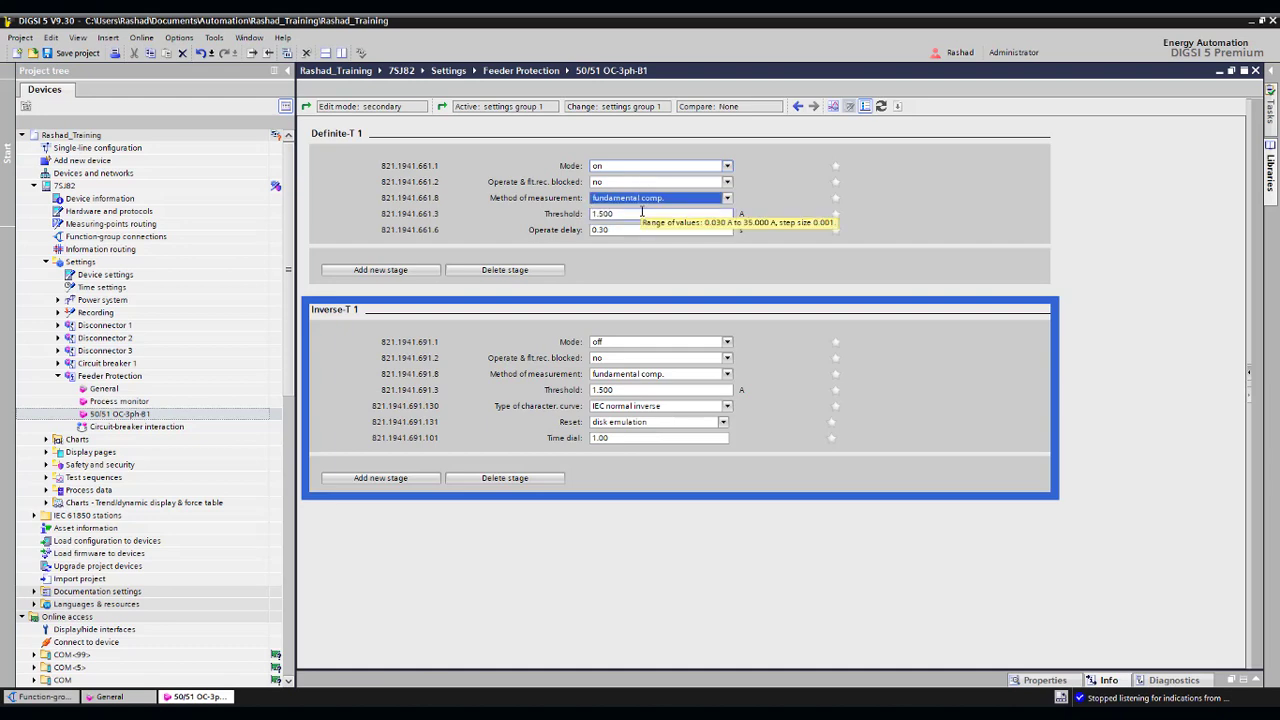
{"action": "left_click", "coordinate": [641, 213]}
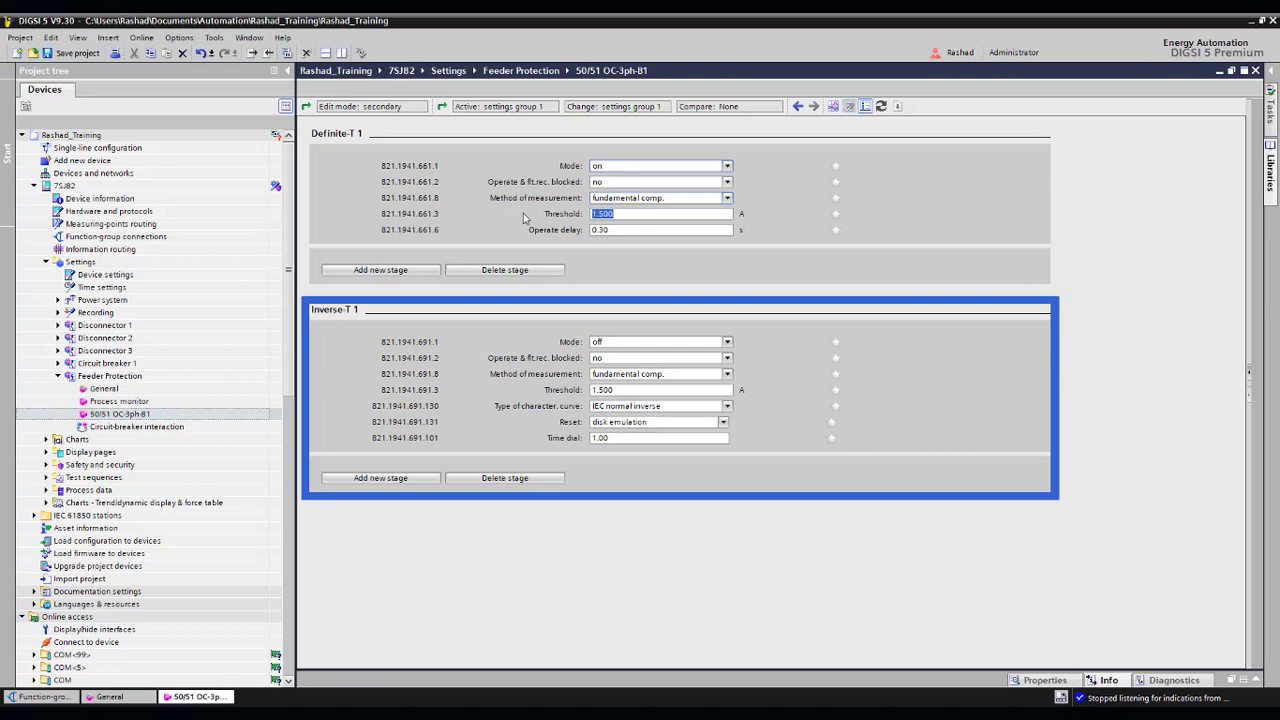
{"action": "left_click", "coordinate": [622, 231]}
{"action": "left_click", "coordinate": [633, 199]}
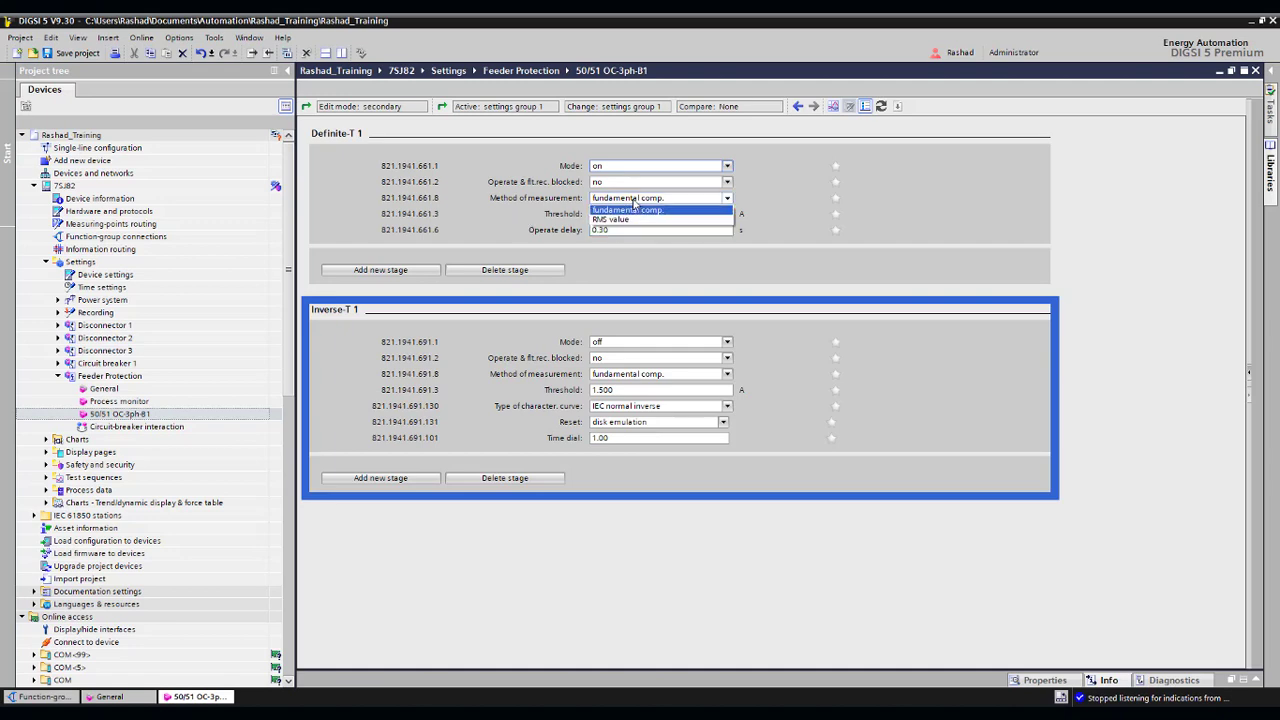
{"action": "left_click", "coordinate": [634, 202]}
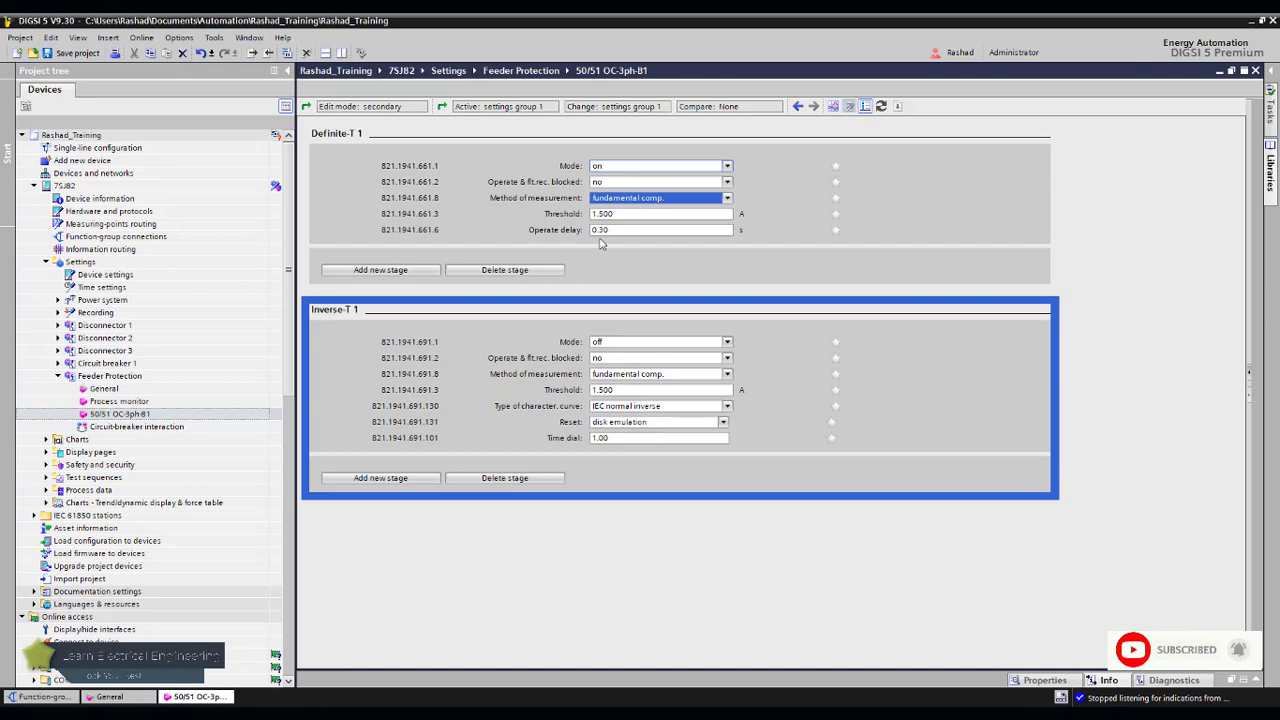
Set the Inverse-T 1 stage's mode to on and its threshold to 0.600 A
{"action": "left_click", "coordinate": [614, 343]}
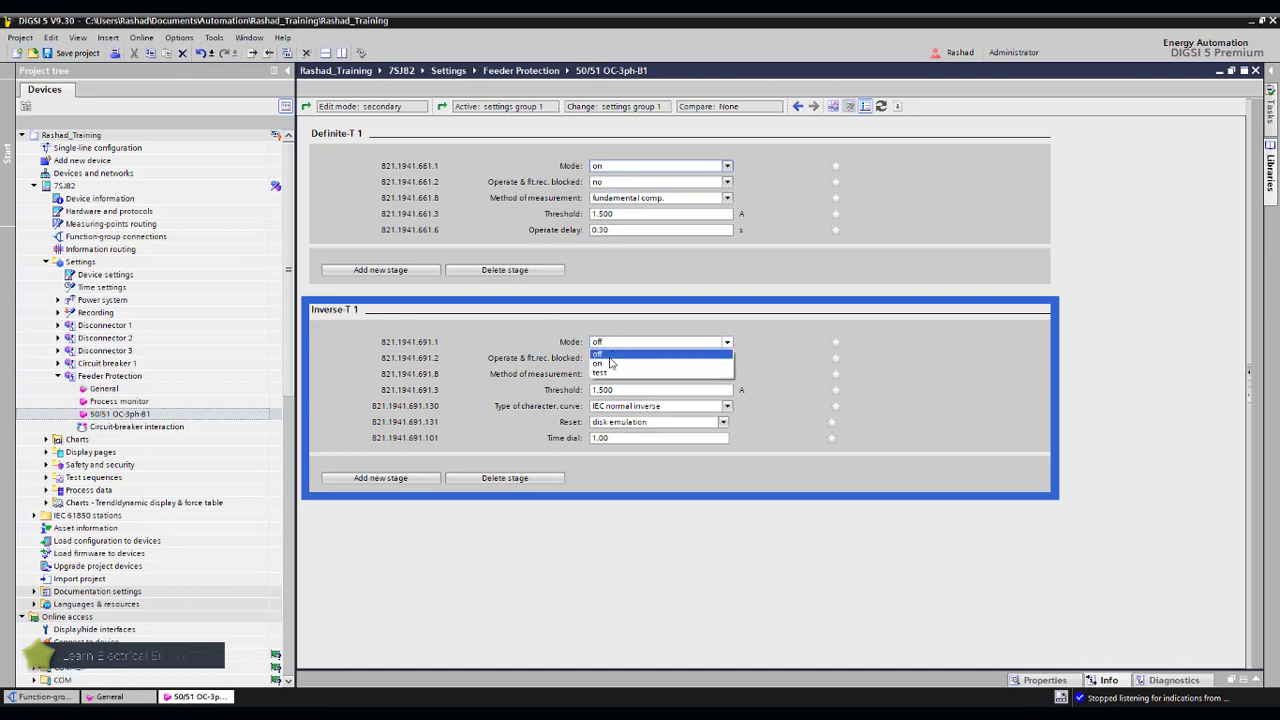
{"action": "left_click", "coordinate": [607, 366]}
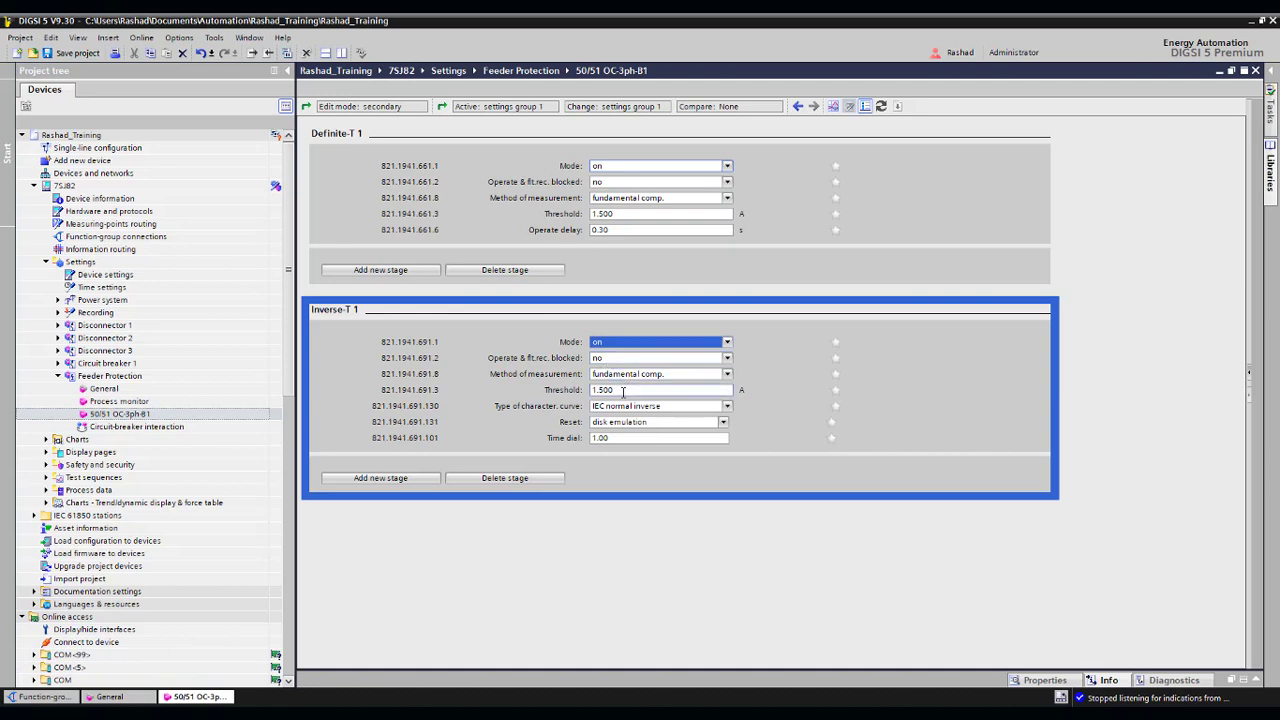
{"action": "left_click", "coordinate": [622, 390]}
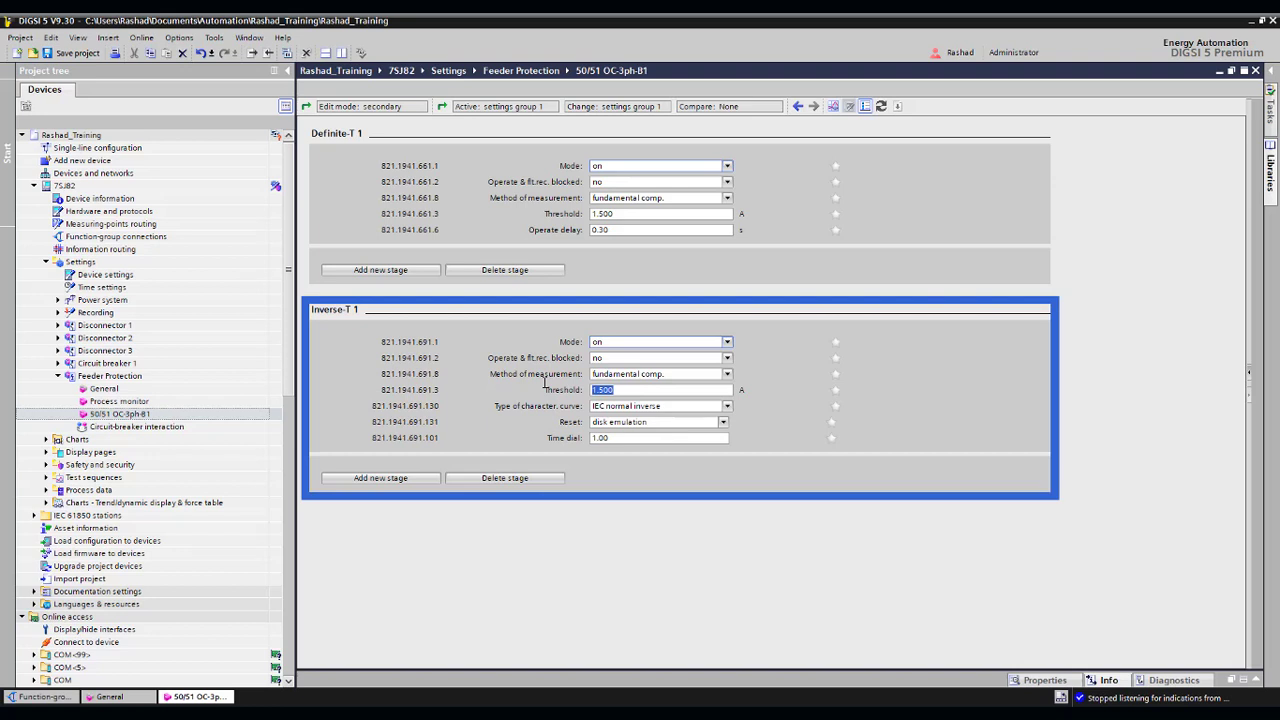
{"action": "type", "text": "0.600"}
Check the characteristic curve options of Inverse-T 1, keeping IEC normal inverse, and set its reset to instantaneous
{"action": "left_click", "coordinate": [619, 407]}
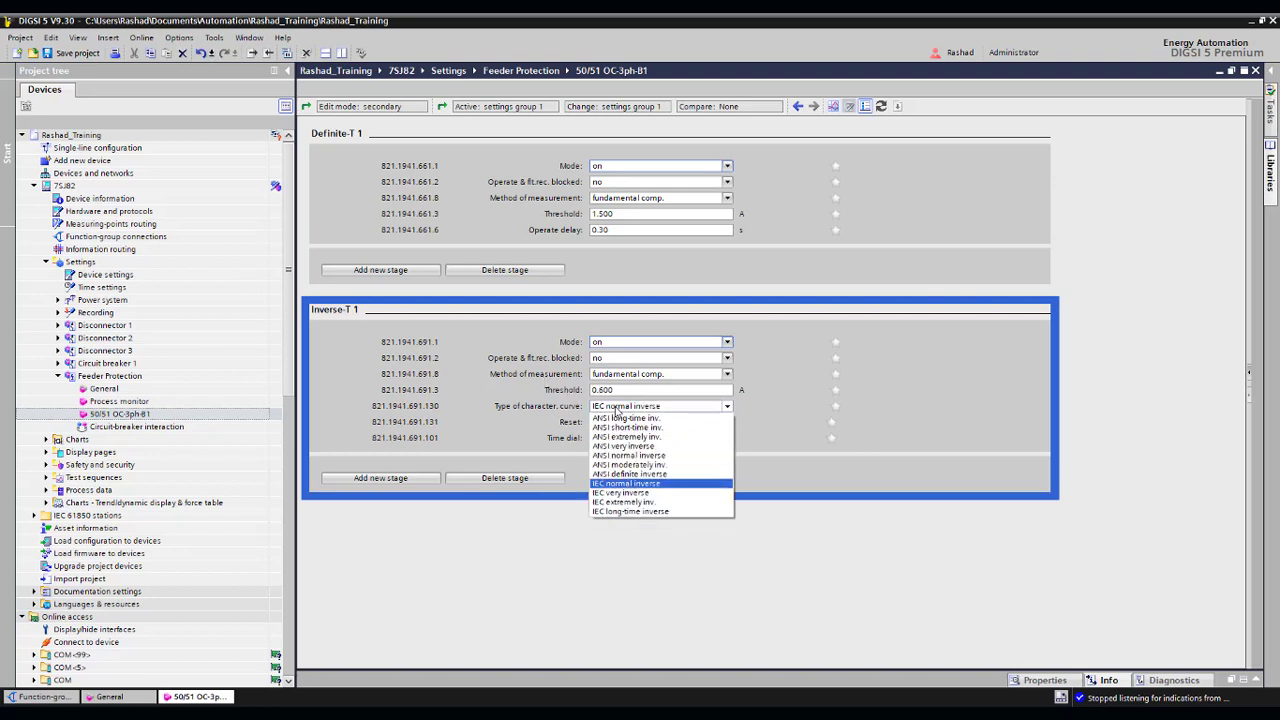
{"action": "left_click", "coordinate": [619, 407]}
{"action": "left_click", "coordinate": [619, 425]}
{"action": "left_click", "coordinate": [620, 427]}
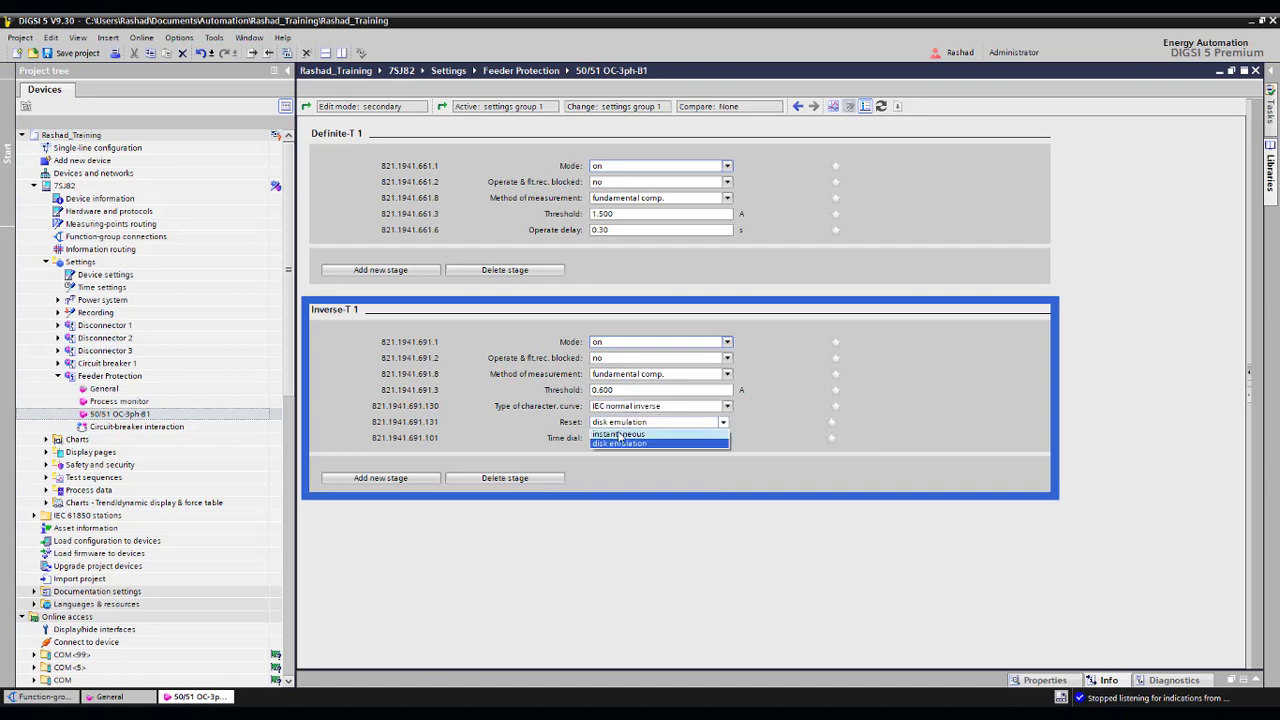
{"action": "left_click", "coordinate": [617, 433]}
{"action": "left_click", "coordinate": [616, 425]}
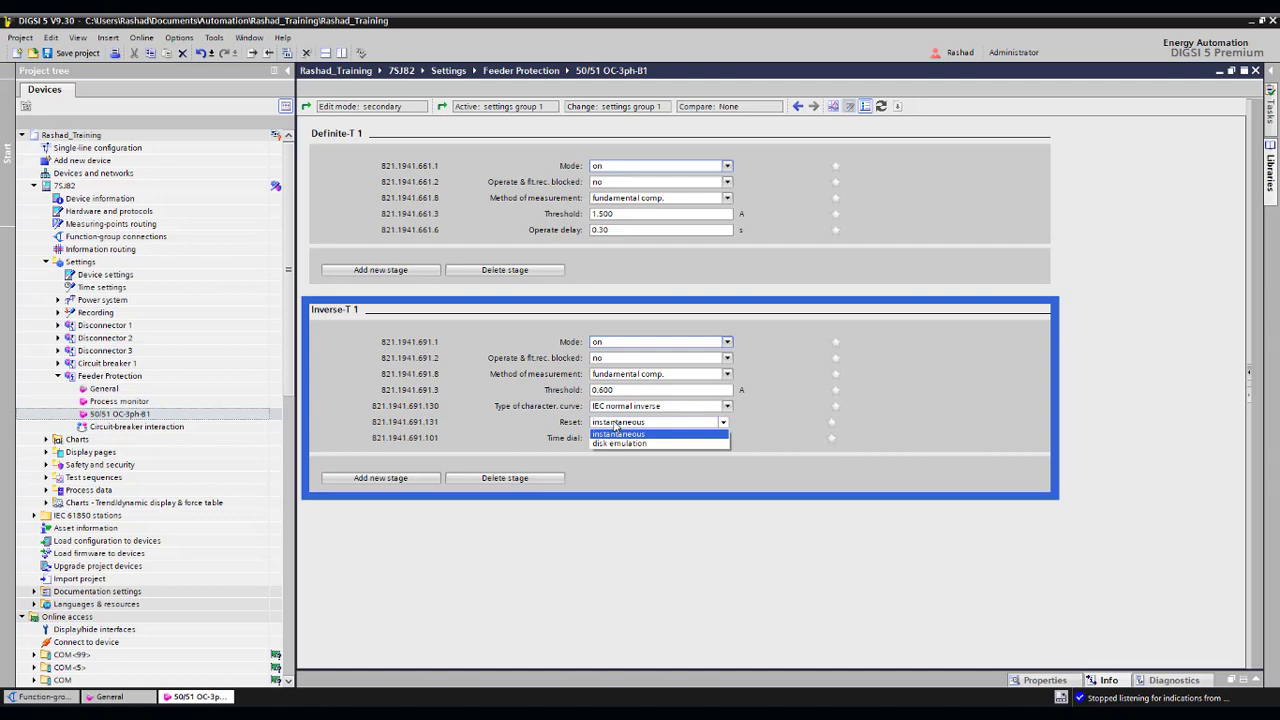
{"action": "left_click", "coordinate": [616, 425]}
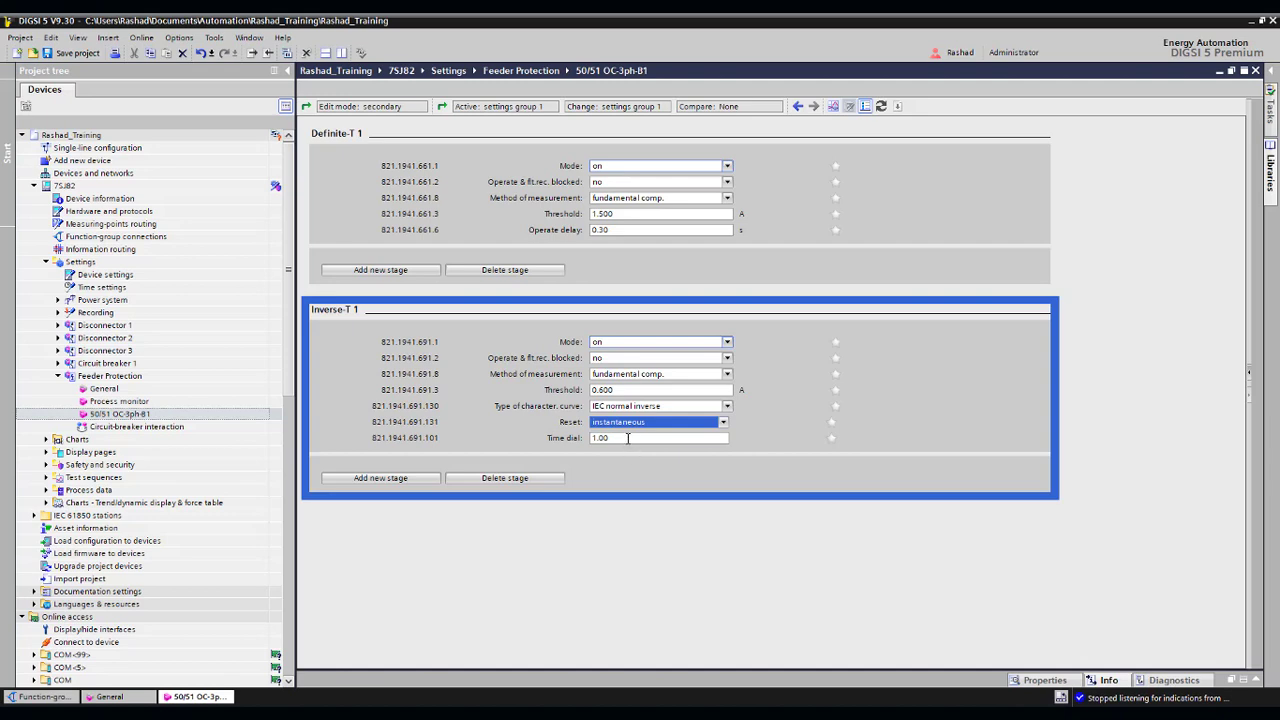
Set the time dial of the Inverse-T 1 stage to 0.50
{"action": "key", "text": "Tab"}
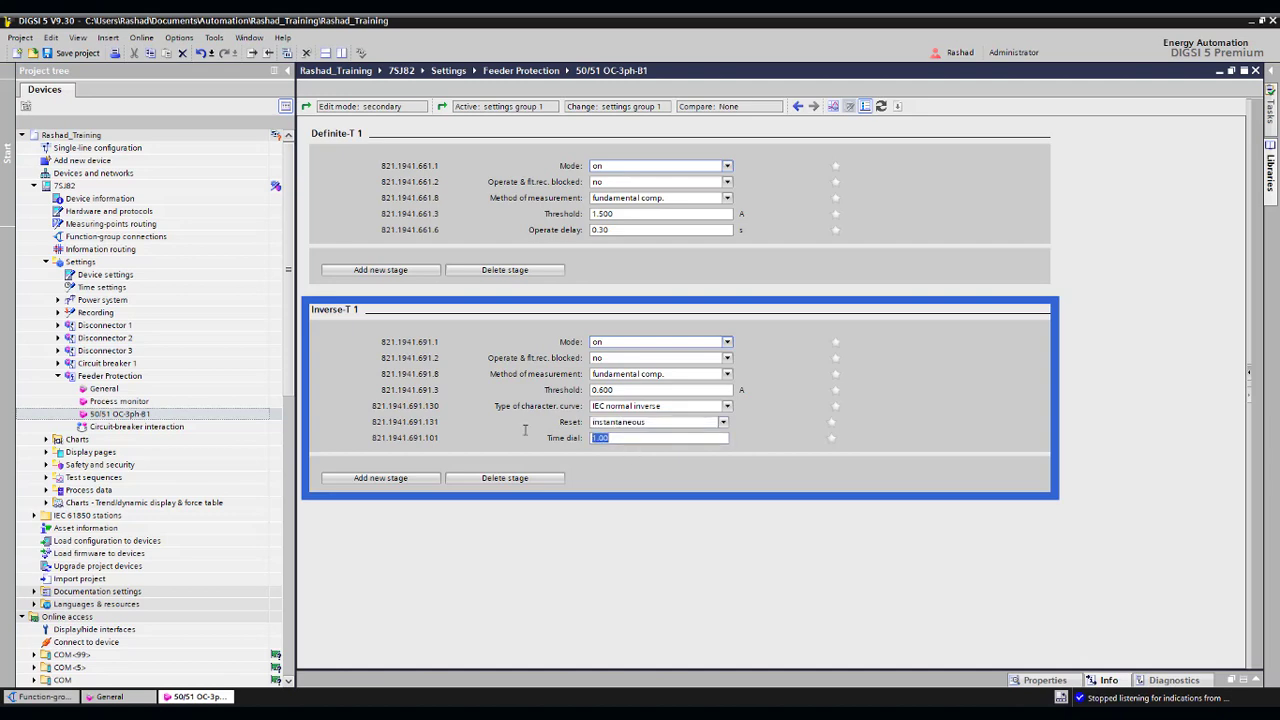
{"action": "type", "text": "0.50"}
{"action": "left_click", "coordinate": [472, 137]}
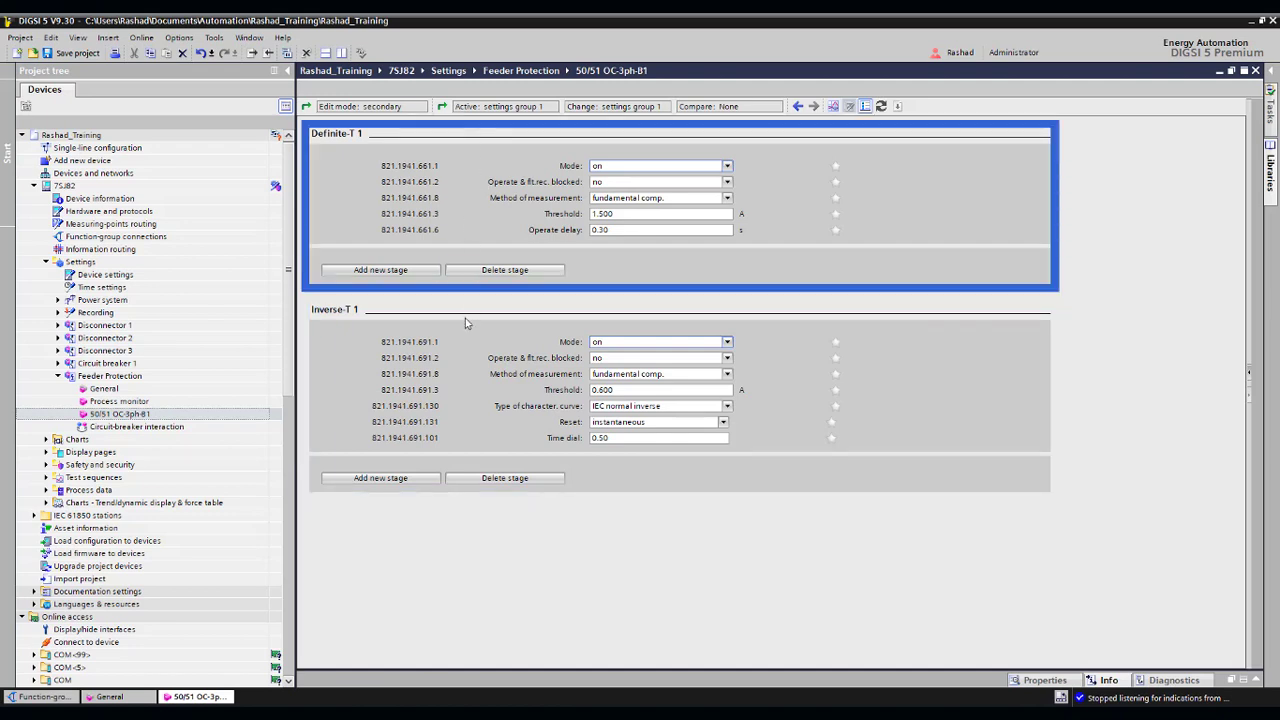
Open the information routing of device 7SJ82 and expand Feeder Protection down to the 50/51 OC-3ph-B1 function
{"action": "double_click", "coordinate": [100, 249]}
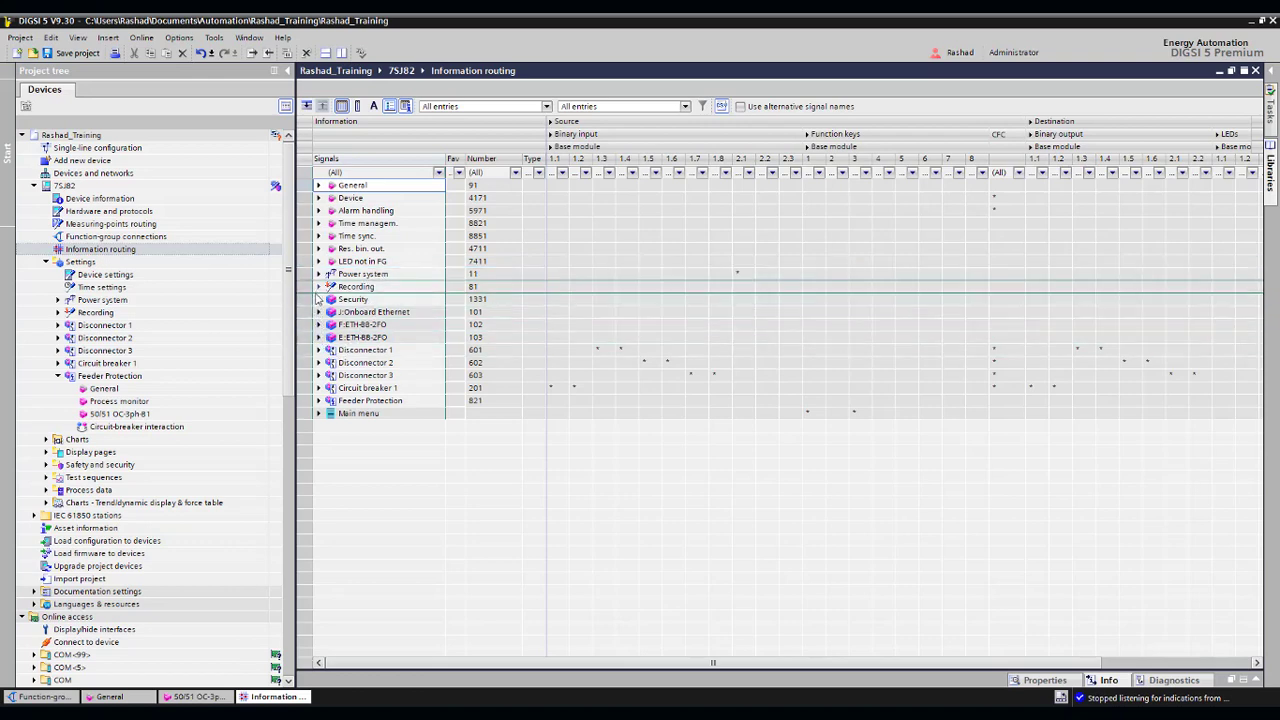
{"action": "left_click", "coordinate": [319, 400]}
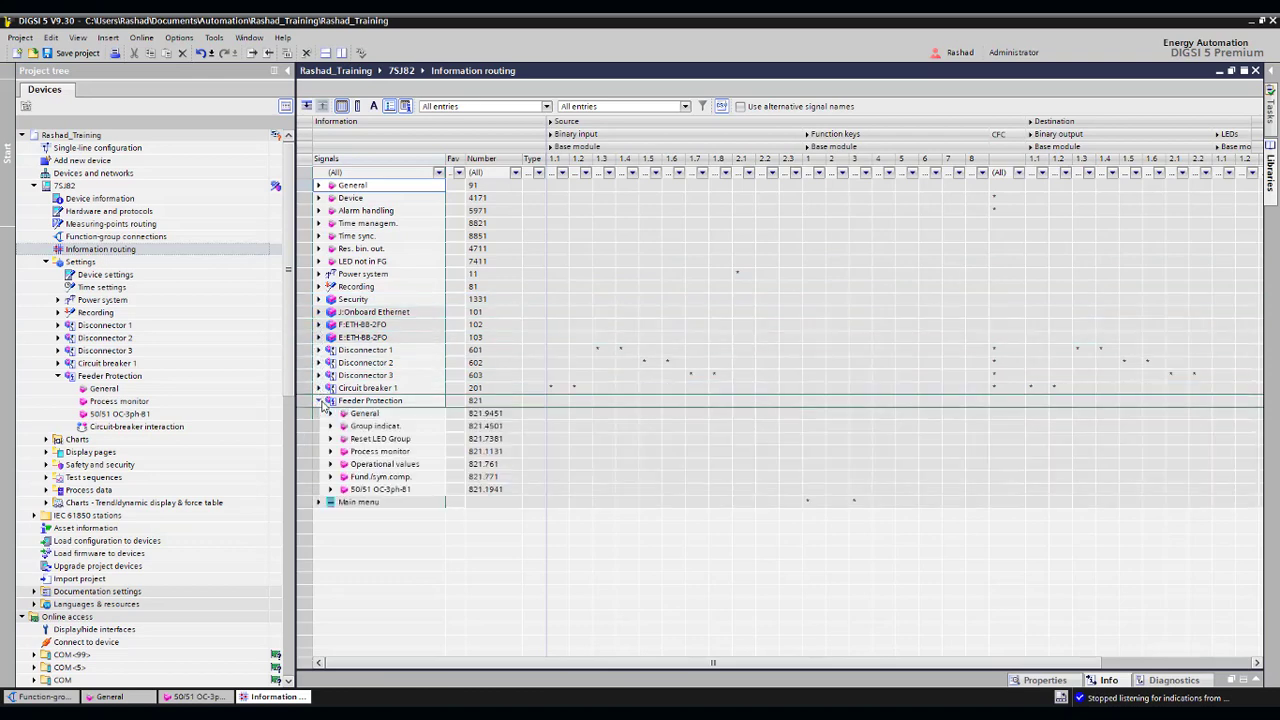
{"action": "left_click", "coordinate": [331, 490]}
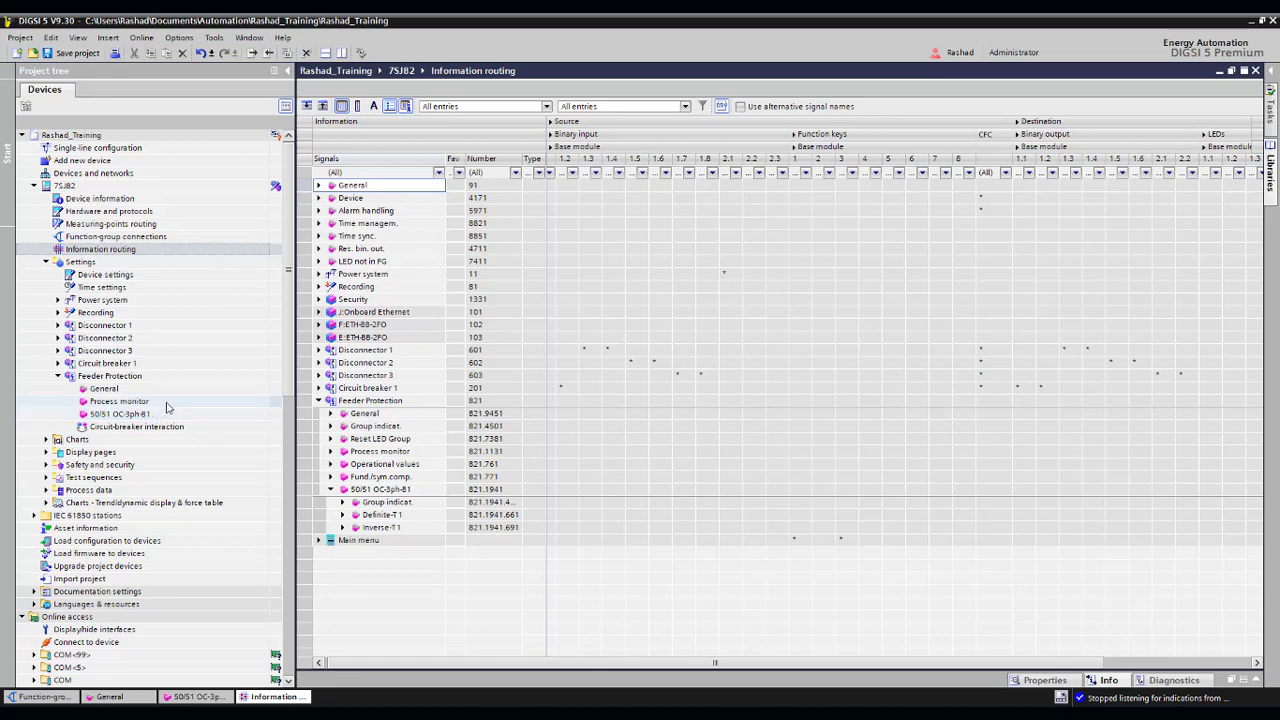
Examine the Pickup and Operate signals in Feeder Protection's own group indications, including the individual Pickup signals, and collapse the group again
{"action": "left_click", "coordinate": [341, 404]}
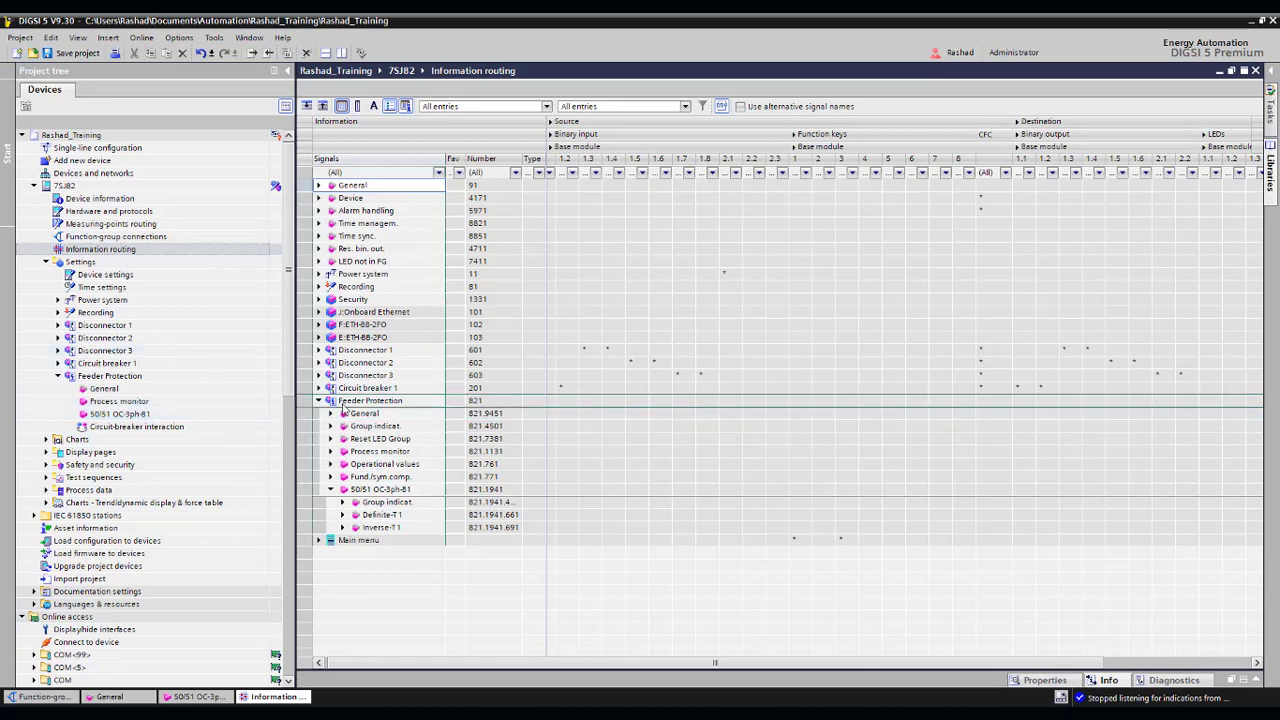
{"action": "left_click", "coordinate": [349, 426]}
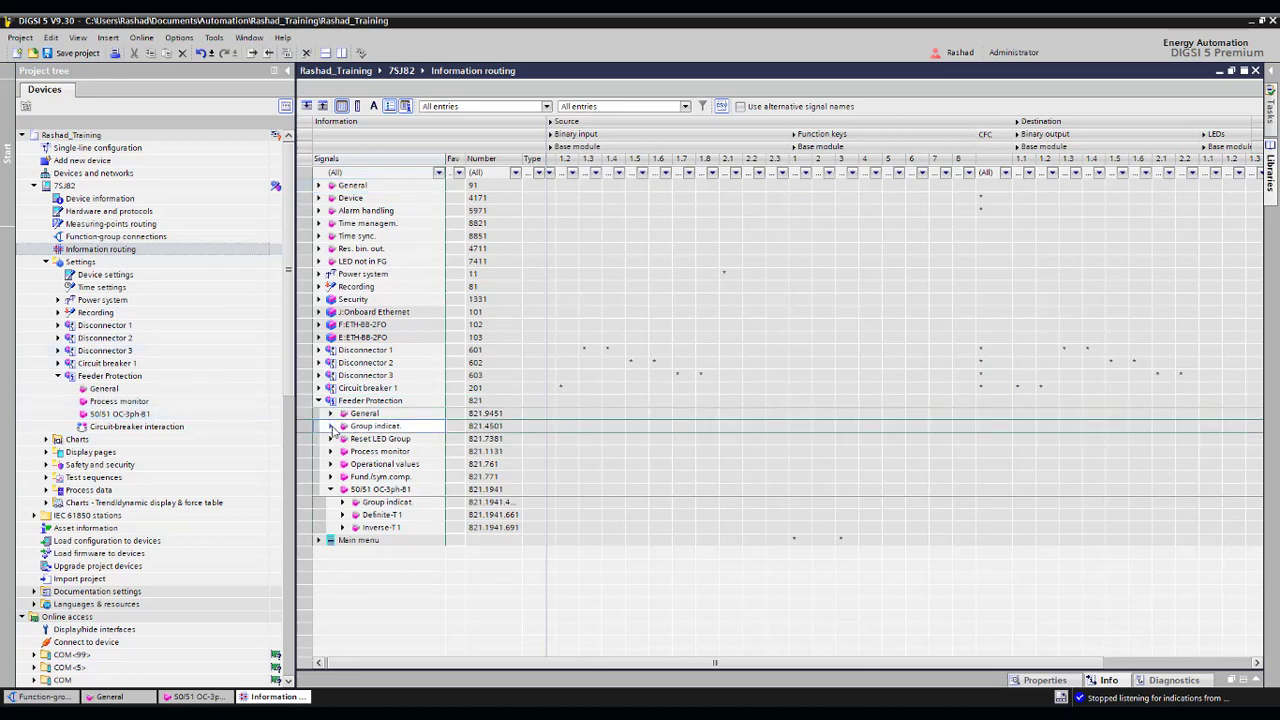
{"action": "left_click", "coordinate": [332, 428]}
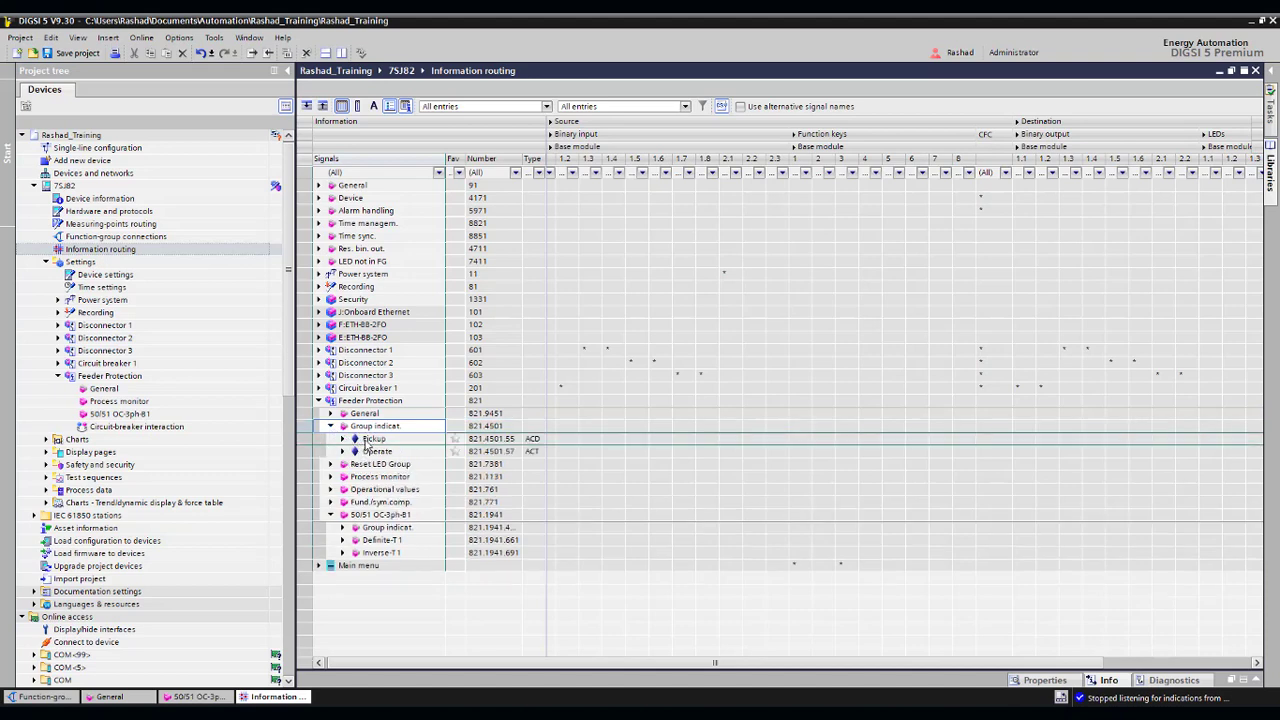
{"action": "left_click", "coordinate": [366, 440]}
{"action": "left_click", "coordinate": [343, 441]}
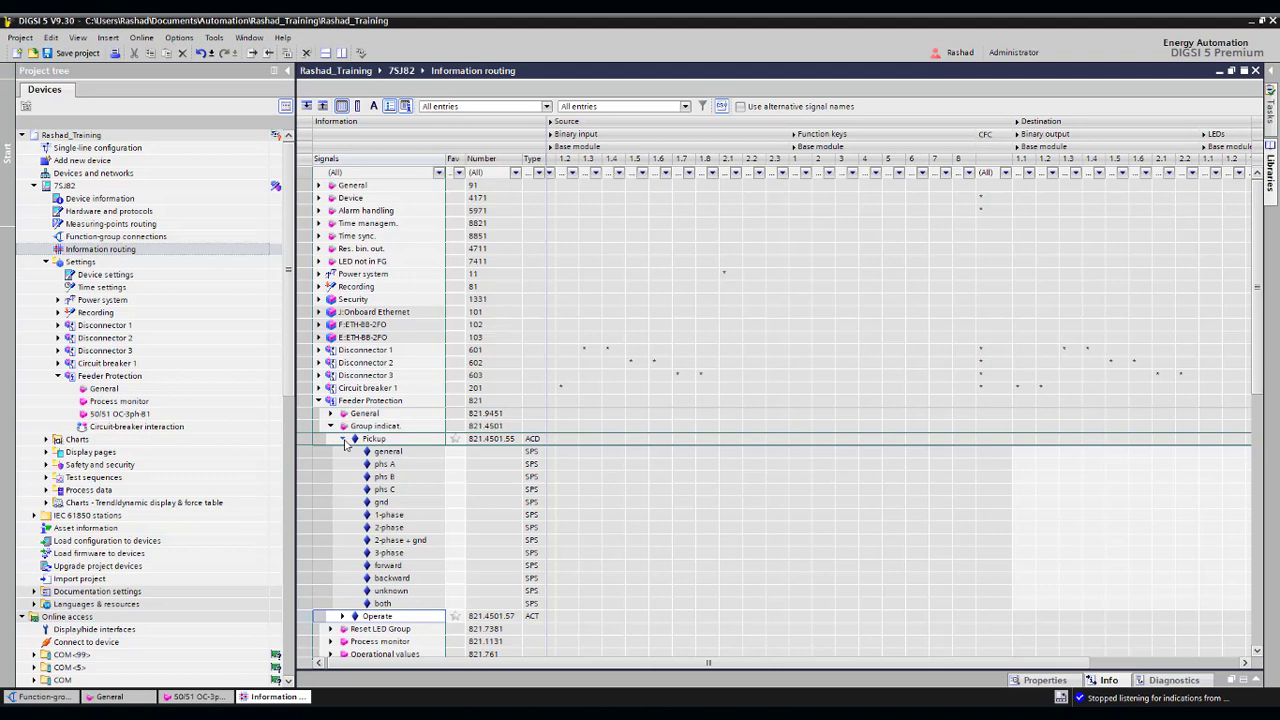
{"action": "left_click", "coordinate": [343, 440]}
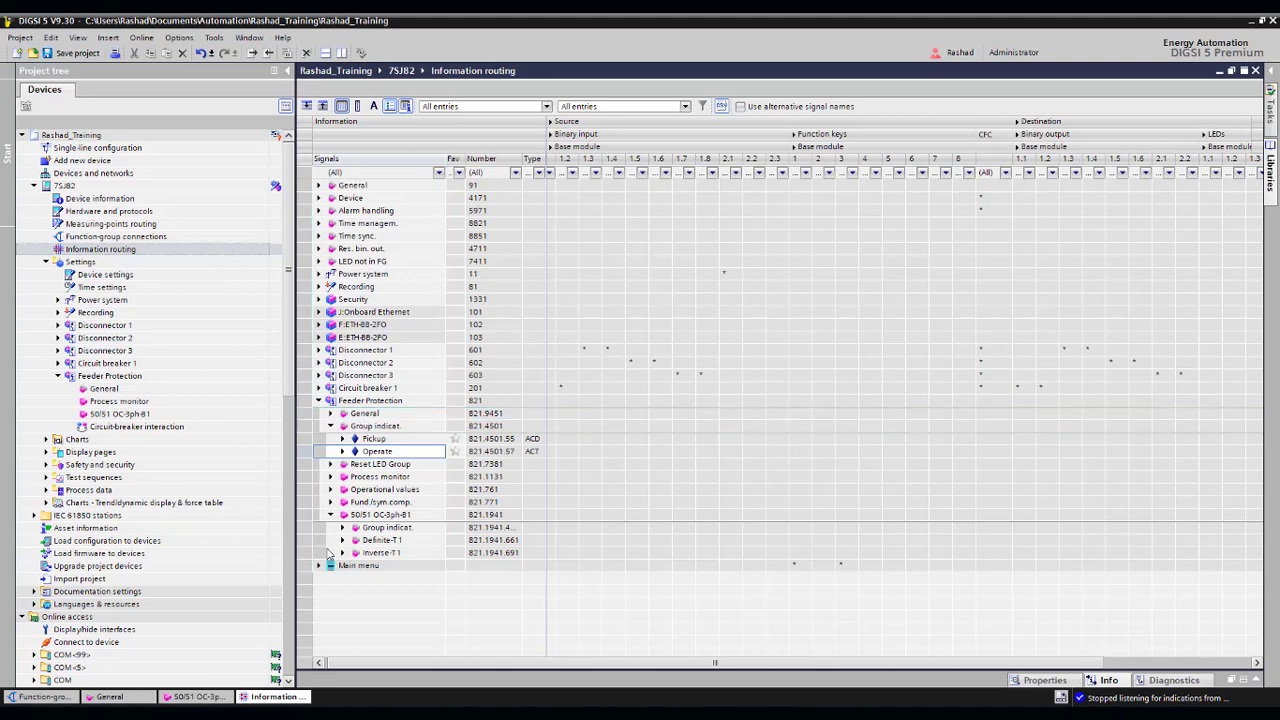
{"action": "left_click", "coordinate": [376, 440]}
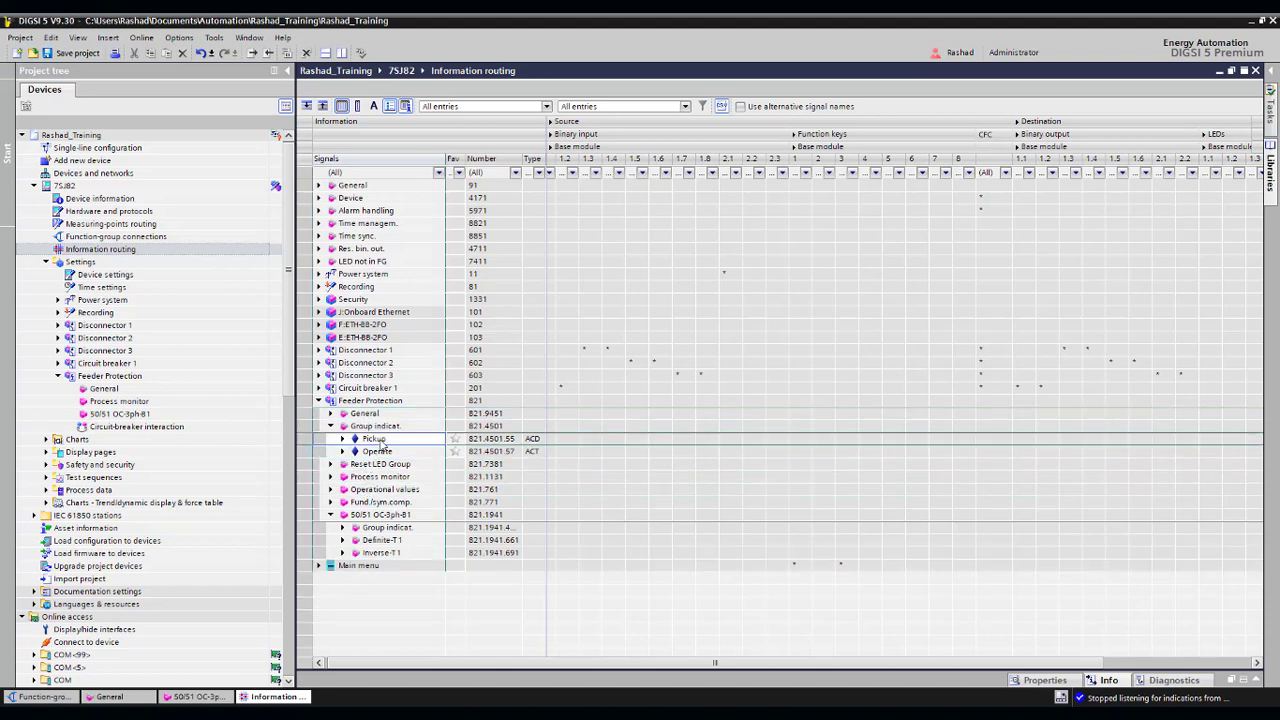
{"action": "left_click", "coordinate": [387, 451]}
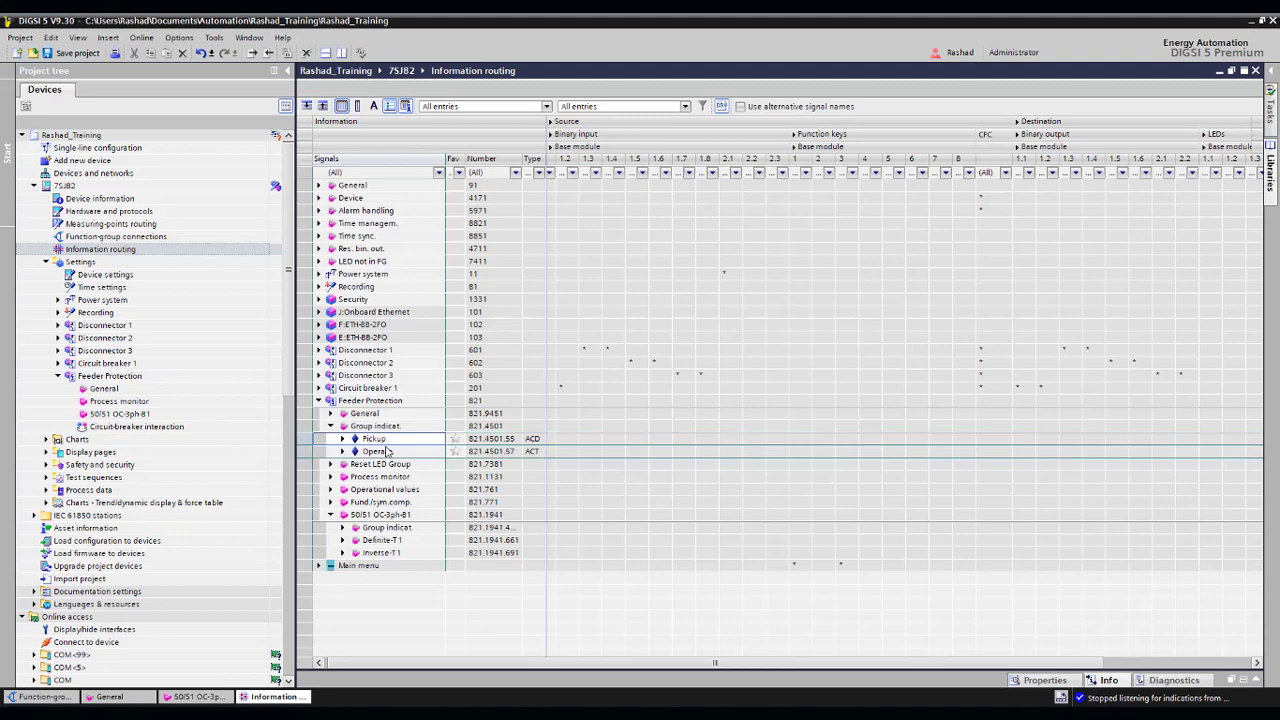
{"action": "left_click", "coordinate": [336, 428]}
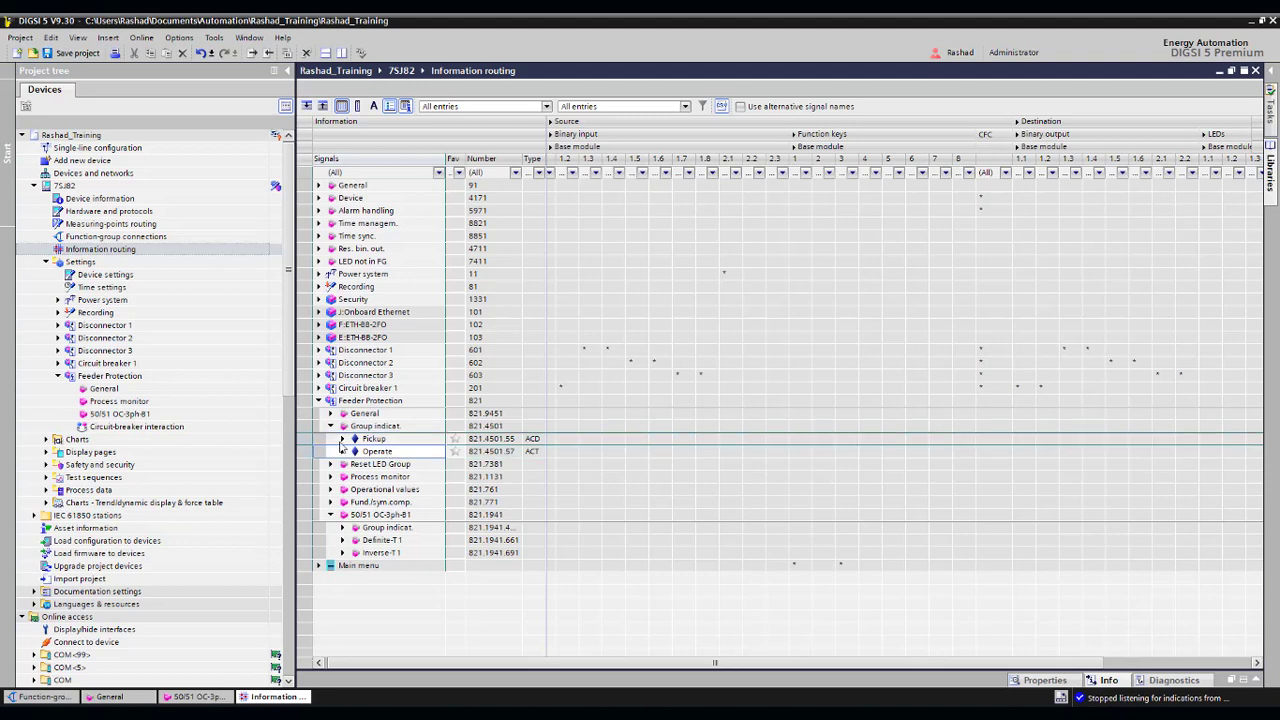
{"action": "left_click", "coordinate": [331, 426]}
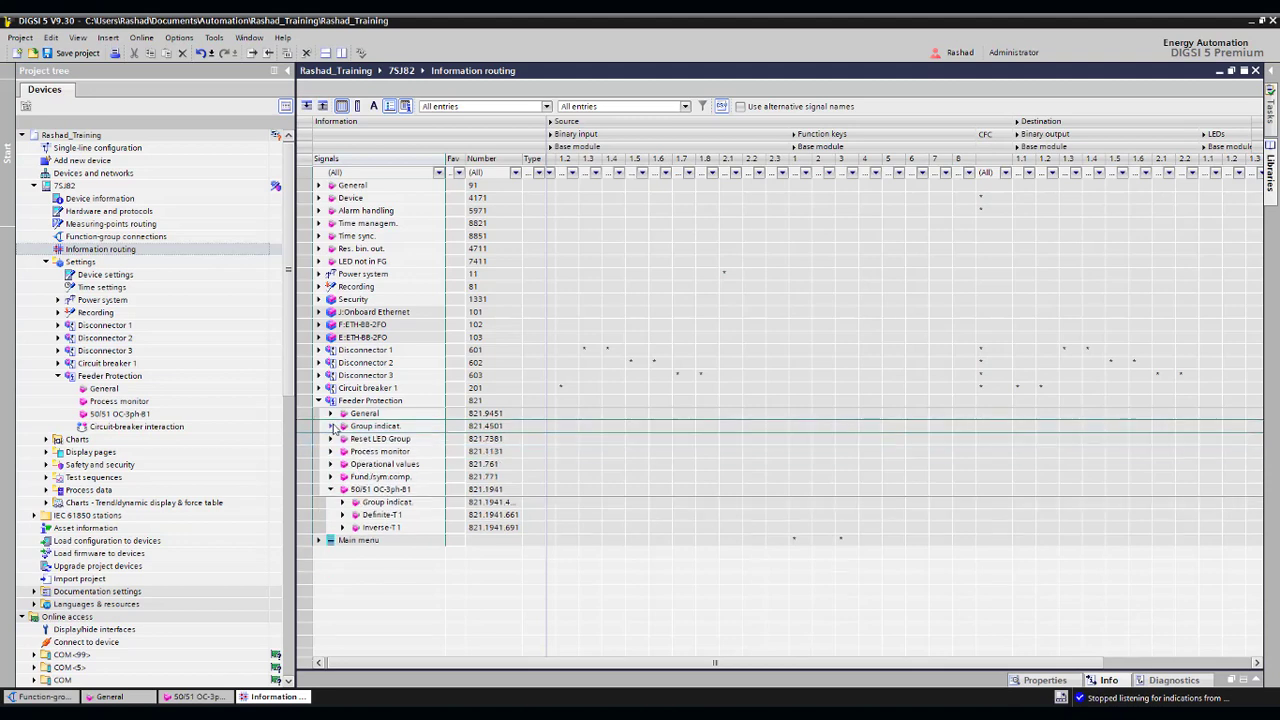
Examine the group indications of the 50/51 OC-3ph-B1 function and collapse them again
{"action": "left_click", "coordinate": [376, 490]}
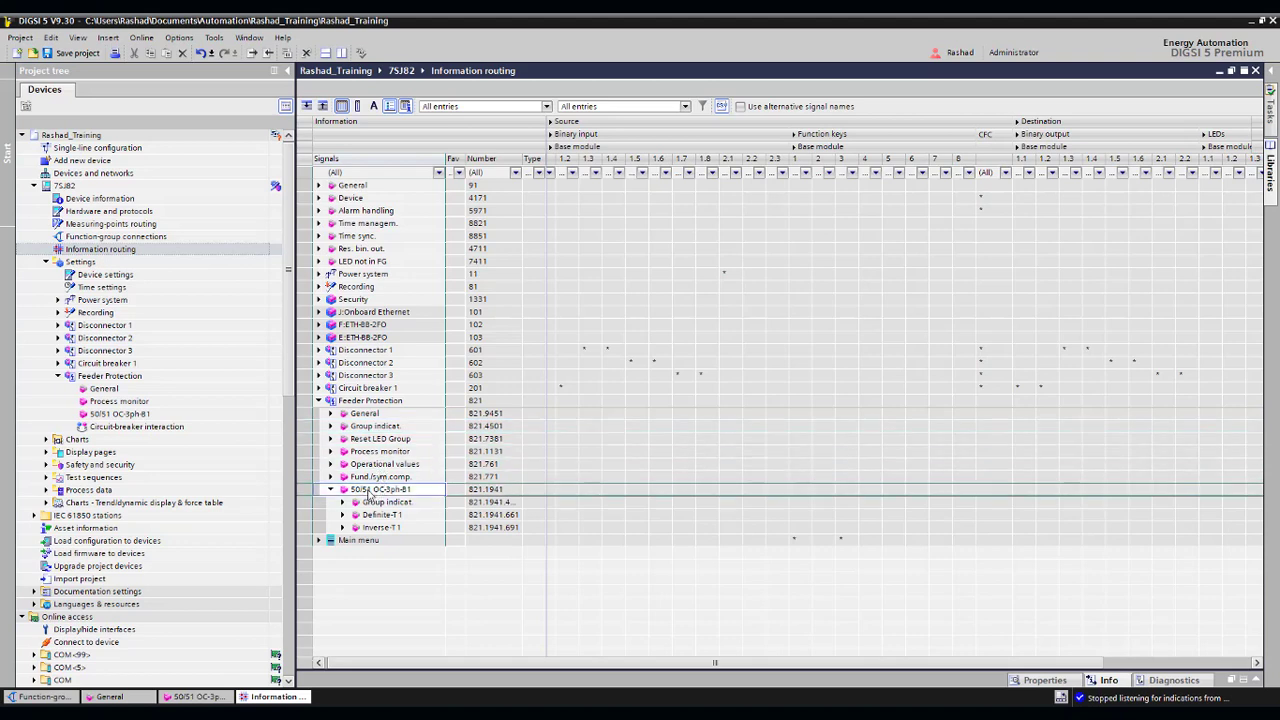
{"action": "left_click", "coordinate": [379, 501]}
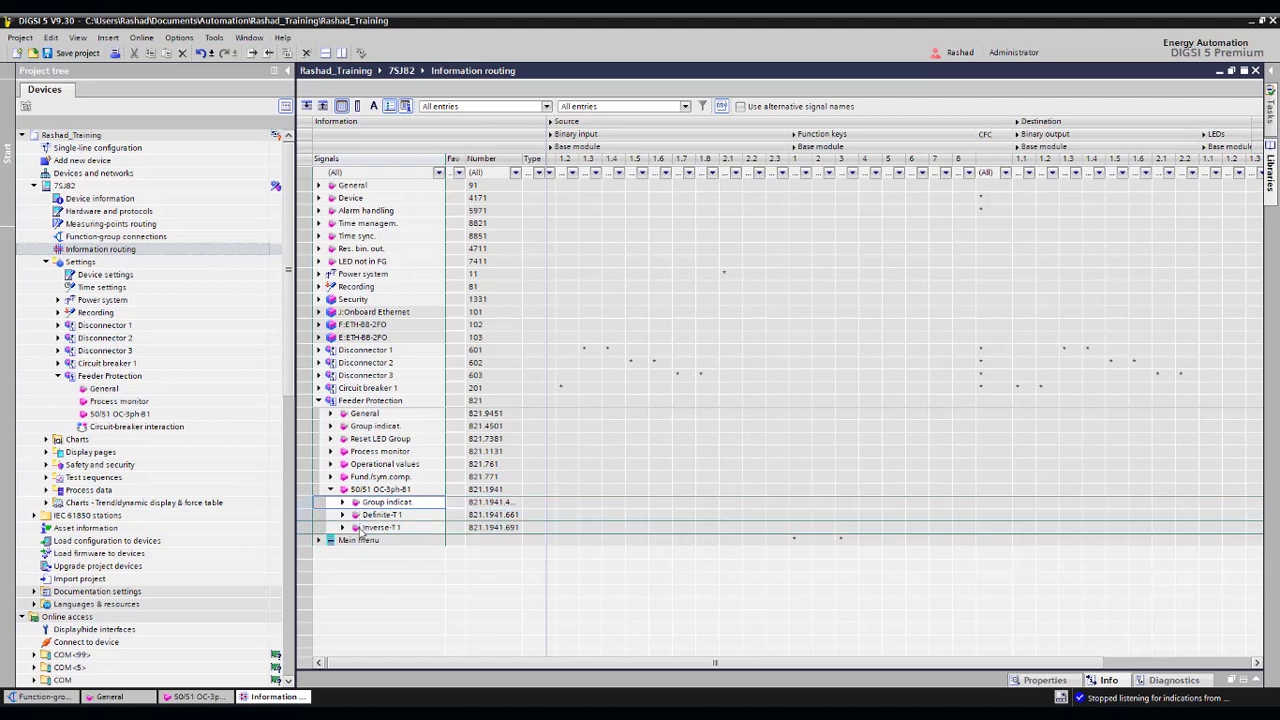
{"action": "left_click", "coordinate": [343, 503]}
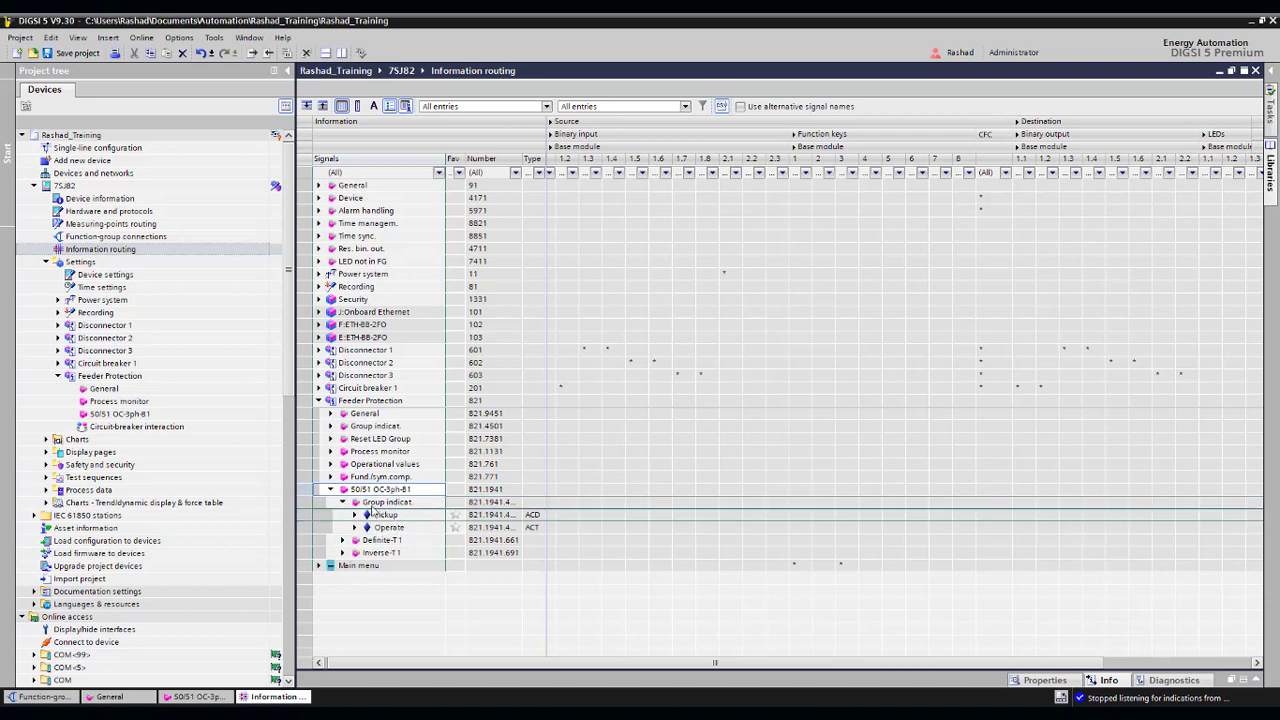
{"action": "left_click", "coordinate": [343, 504]}
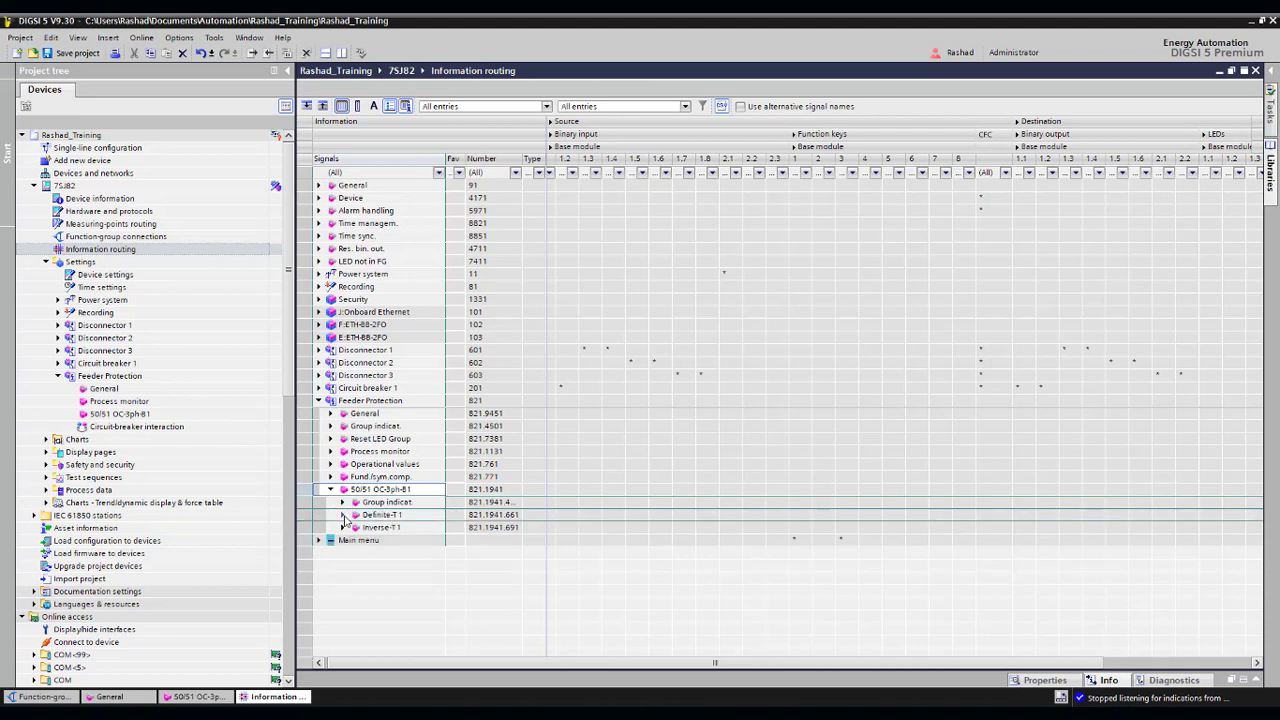
Expand the Definite-T 1 and Inverse-T 1 stages under 50/51 OC-3ph-B1 to show their routable signals
{"action": "left_click", "coordinate": [344, 515]}
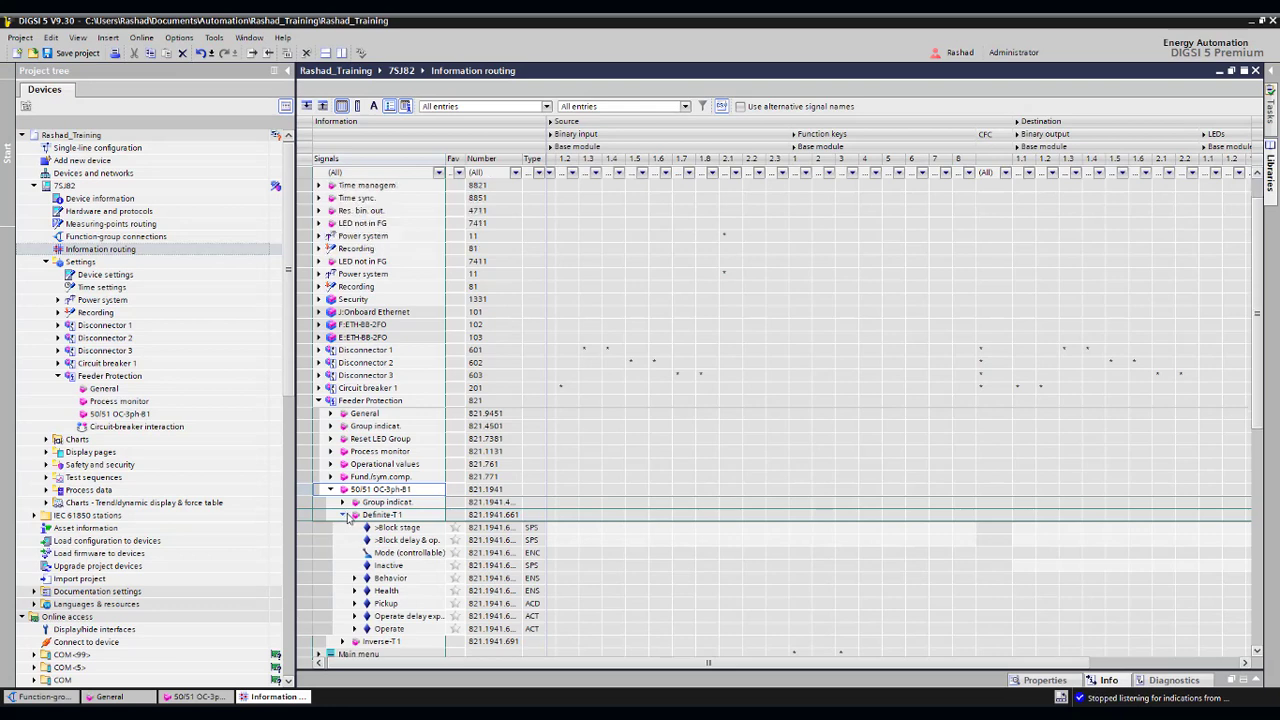
{"action": "scroll", "coordinate": [342, 500], "scroll_direction": "down", "scroll_amount": 4}
{"action": "left_click", "coordinate": [341, 492]}
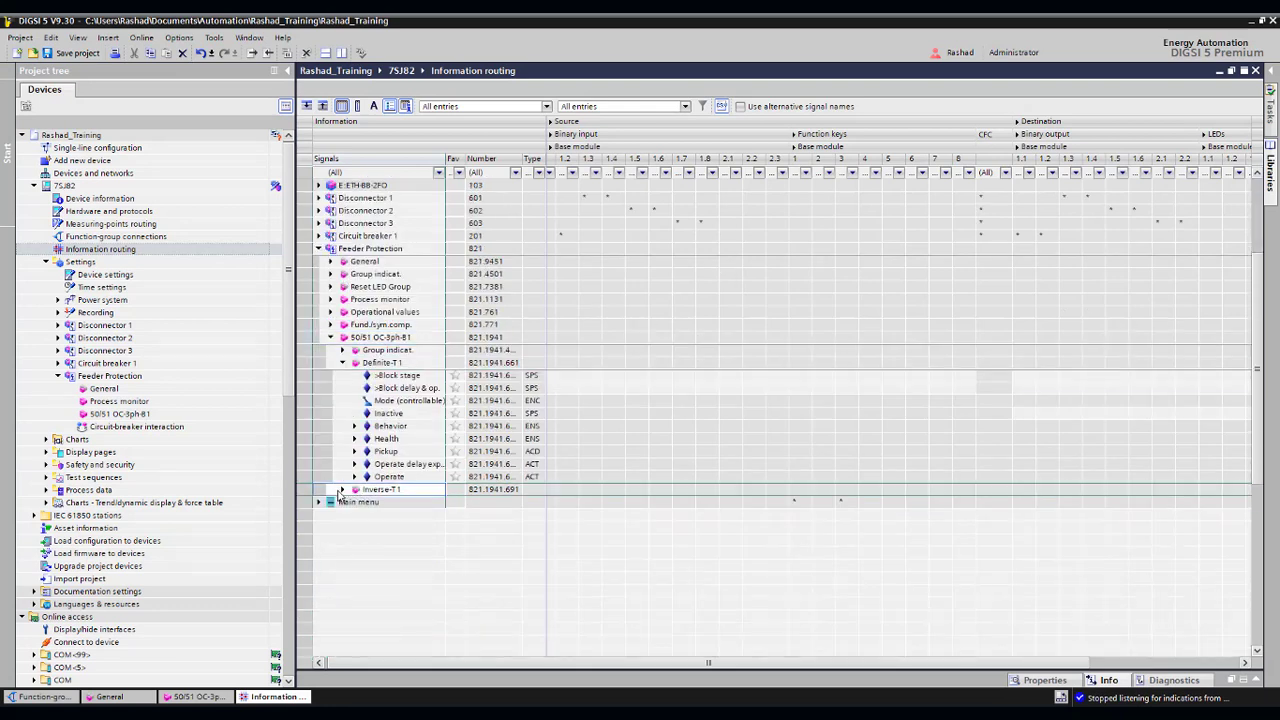
{"action": "left_click", "coordinate": [342, 489]}
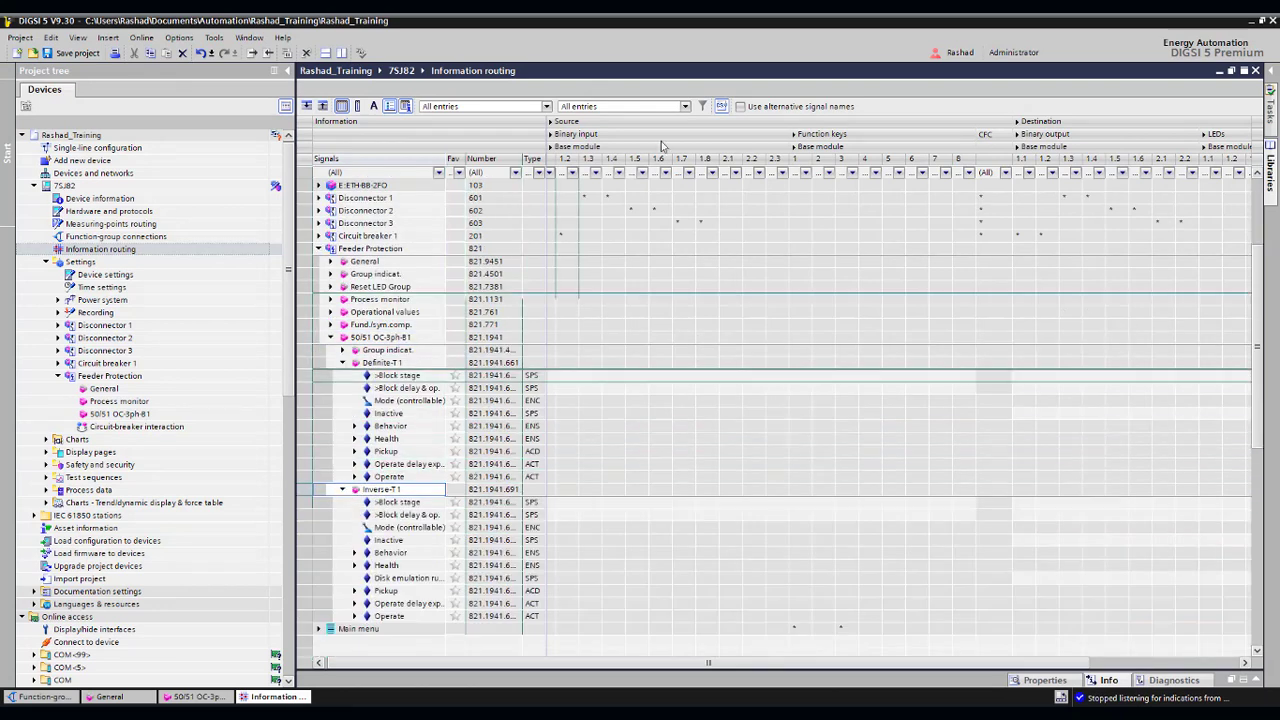
Collapse the Source columns of the routing matrix to bring the Destination binary outputs and LEDs into view
{"action": "left_click", "coordinate": [552, 122]}
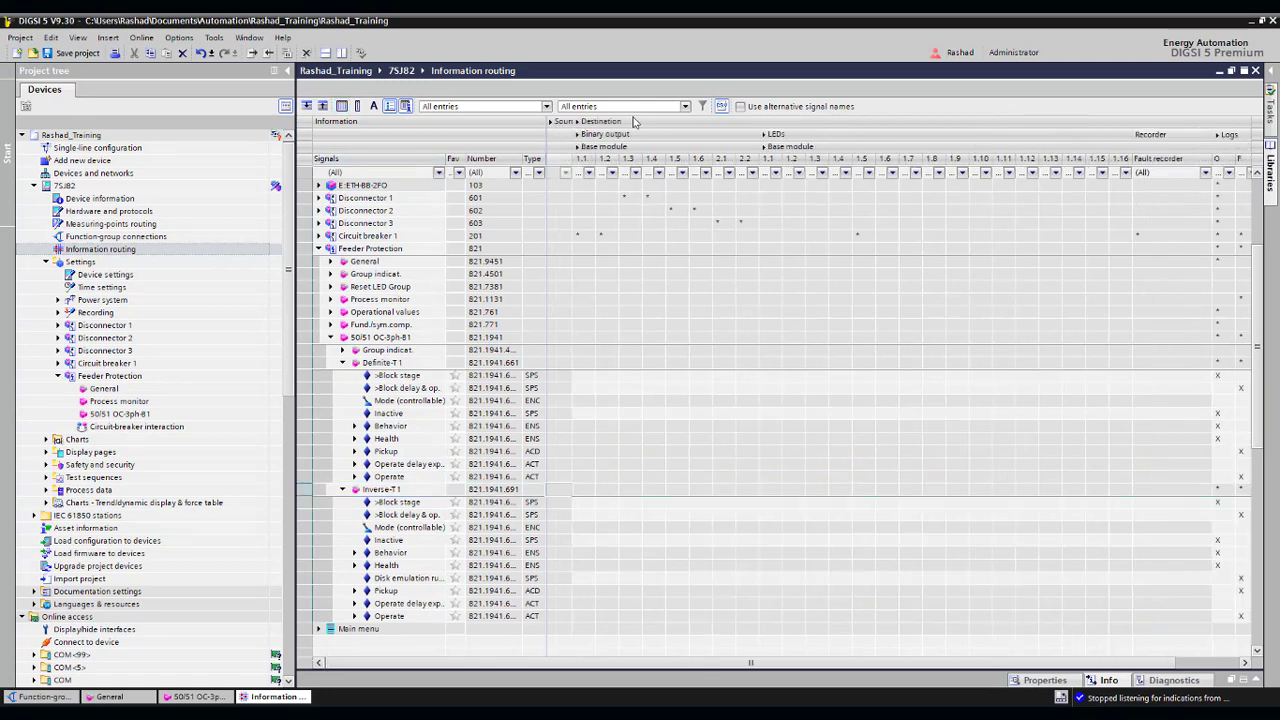
{"action": "right_click", "coordinate": [706, 126]}
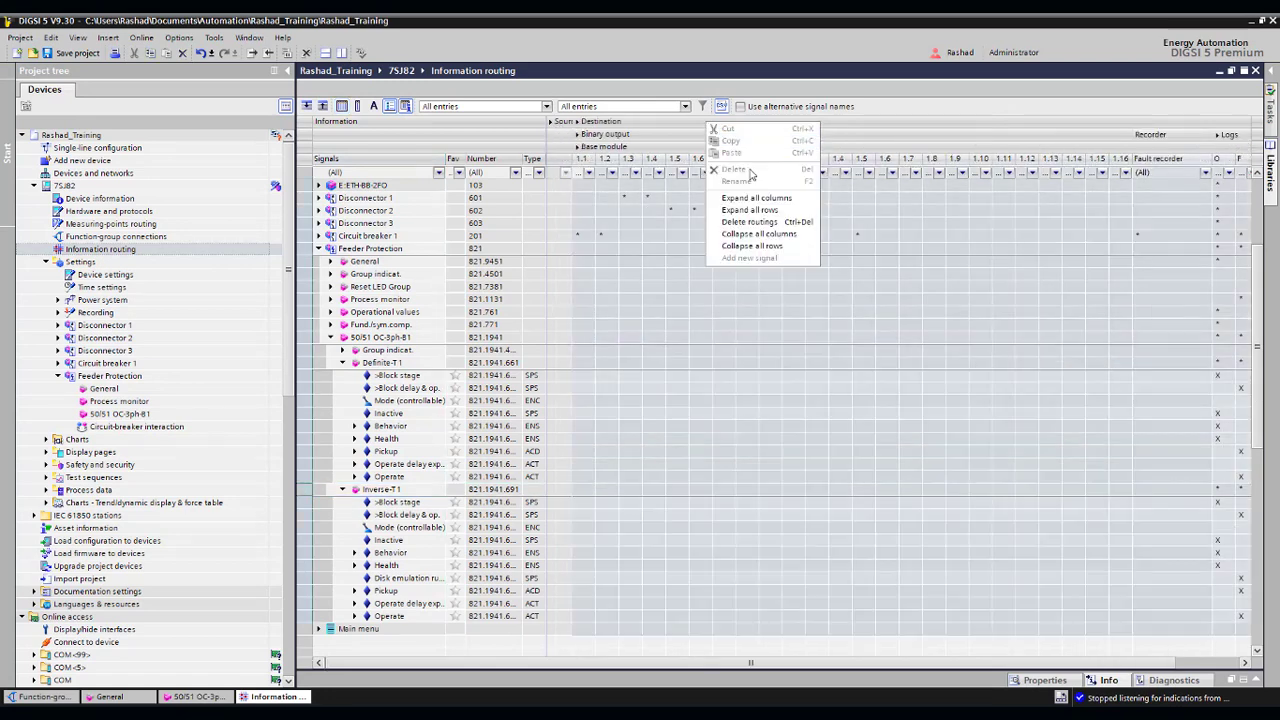
{"action": "key", "text": "Escape"}
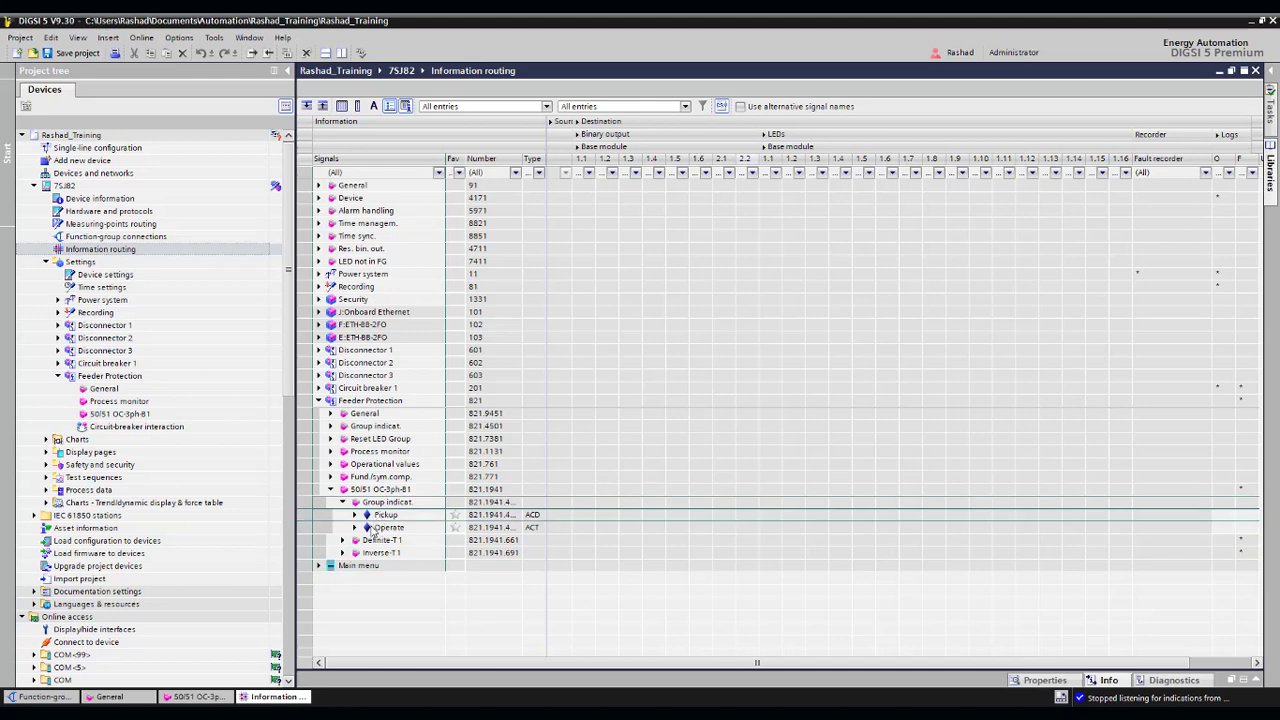
Expand the Definite-T 1 and Inverse-T 1 stages of 50/51 OC-3ph-B1 and the individual phase signals under each stage's Pickup
{"action": "left_click", "coordinate": [343, 540]}
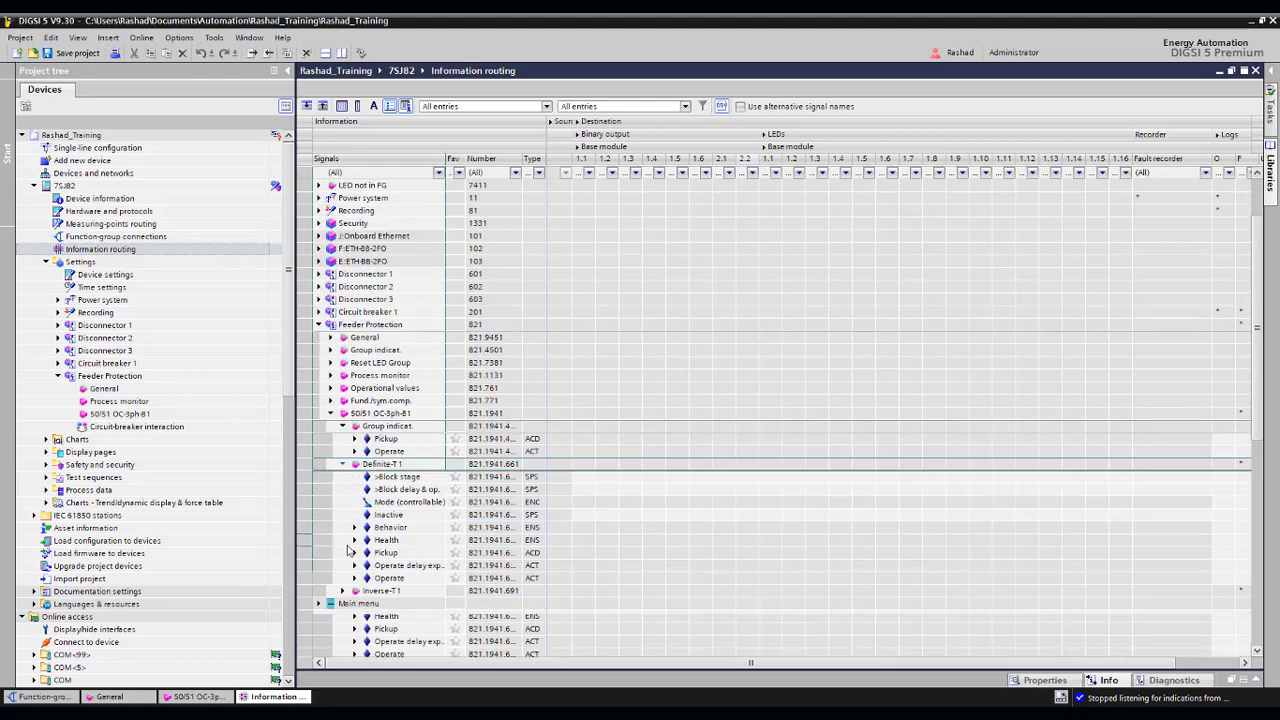
{"action": "left_click", "coordinate": [343, 591]}
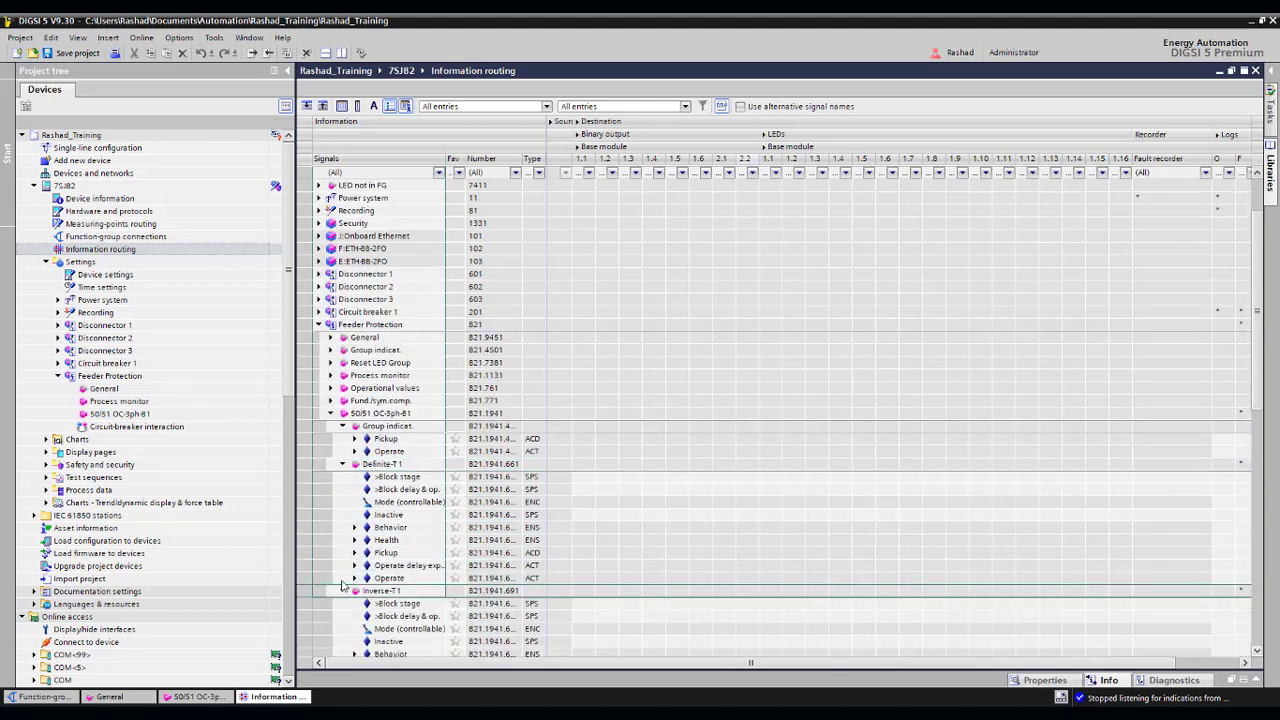
{"action": "scroll", "coordinate": [365, 487], "scroll_direction": "down", "scroll_amount": 2}
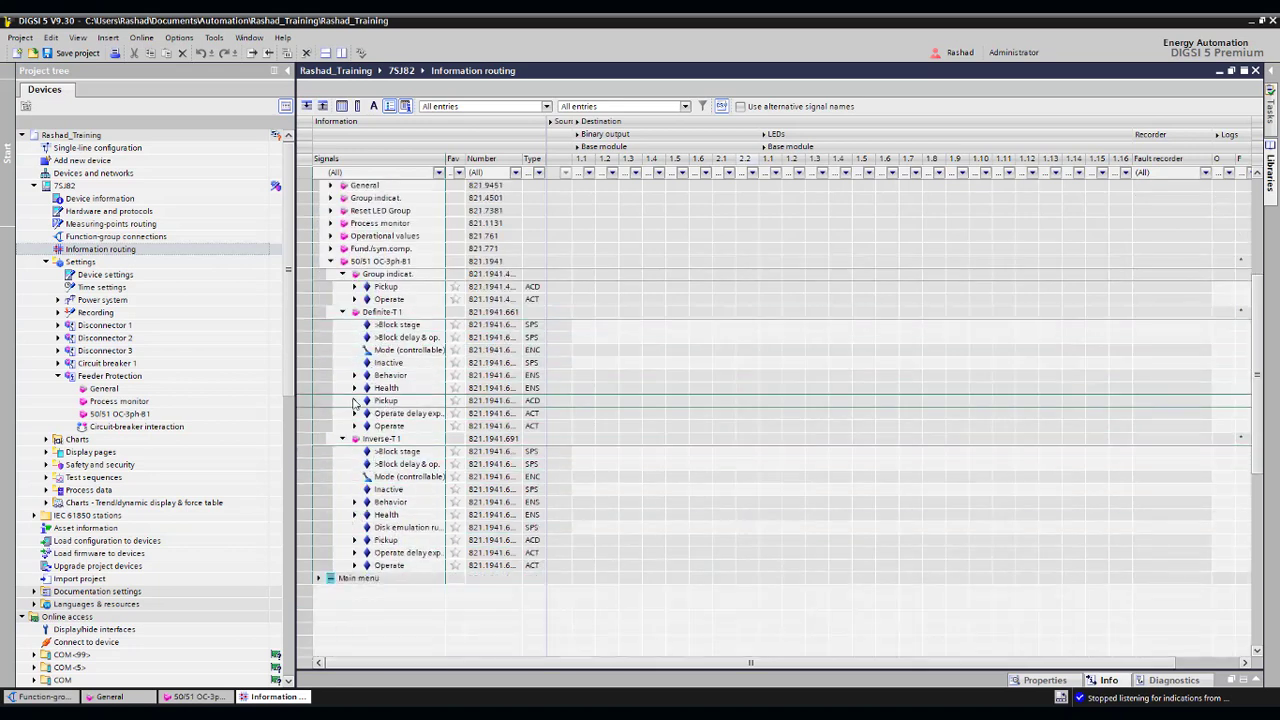
{"action": "left_click", "coordinate": [354, 400]}
{"action": "scroll", "coordinate": [354, 480], "scroll_direction": "down", "scroll_amount": 2}
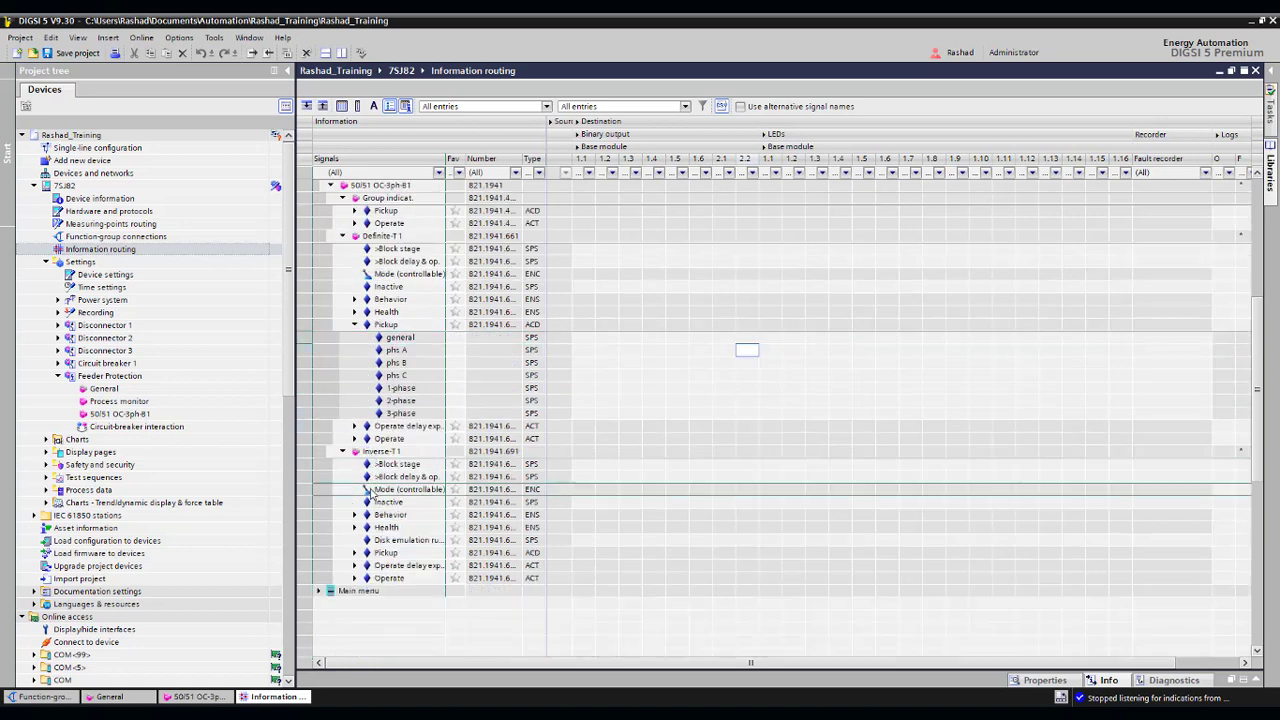
{"action": "left_click", "coordinate": [354, 552]}
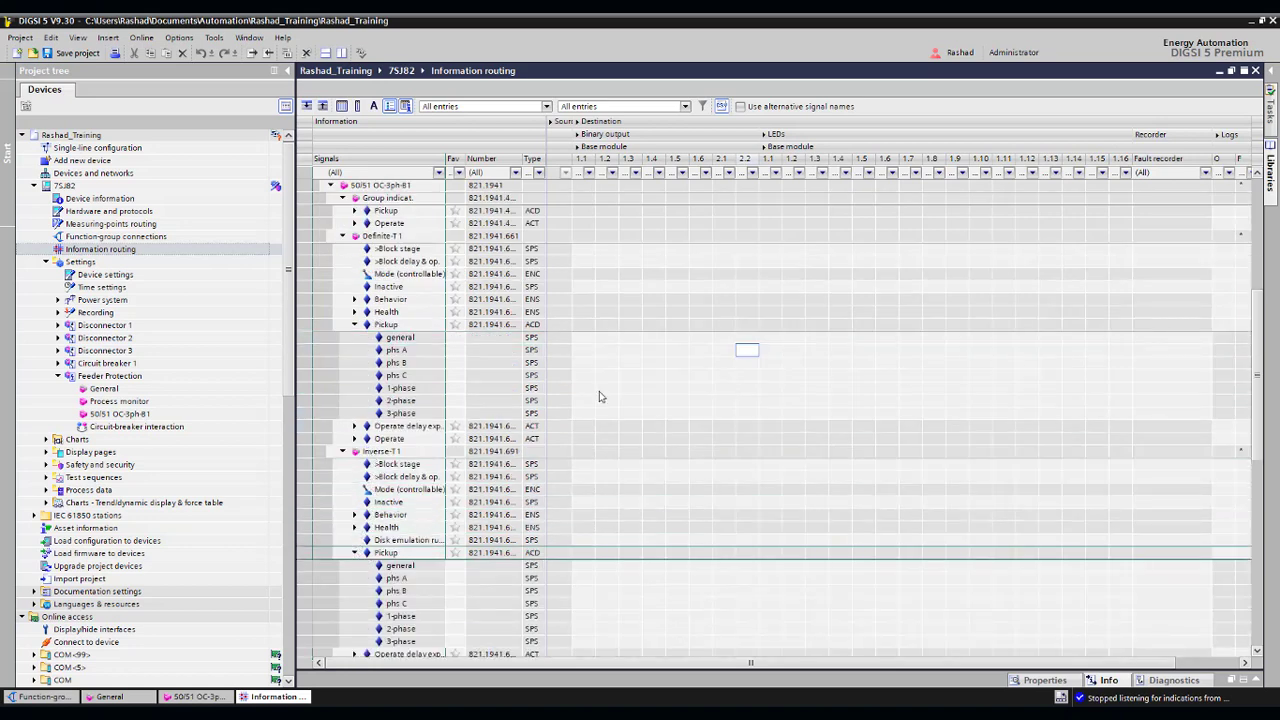
Route the Definite-T 1 Pickup signals phs A, phs B and phs C as unlatched (U) to LEDs 1.1, 1.2 and 1.3 respectively
{"action": "left_click", "coordinate": [772, 350]}
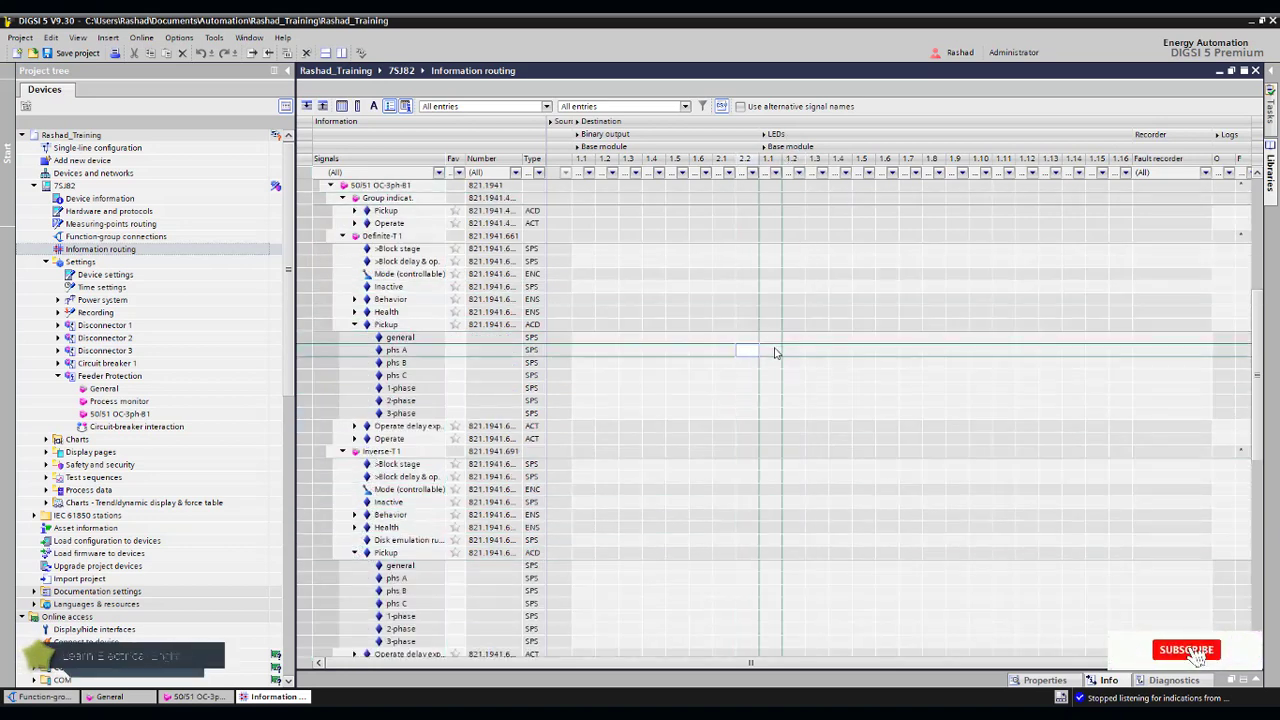
{"action": "right_click", "coordinate": [772, 350]}
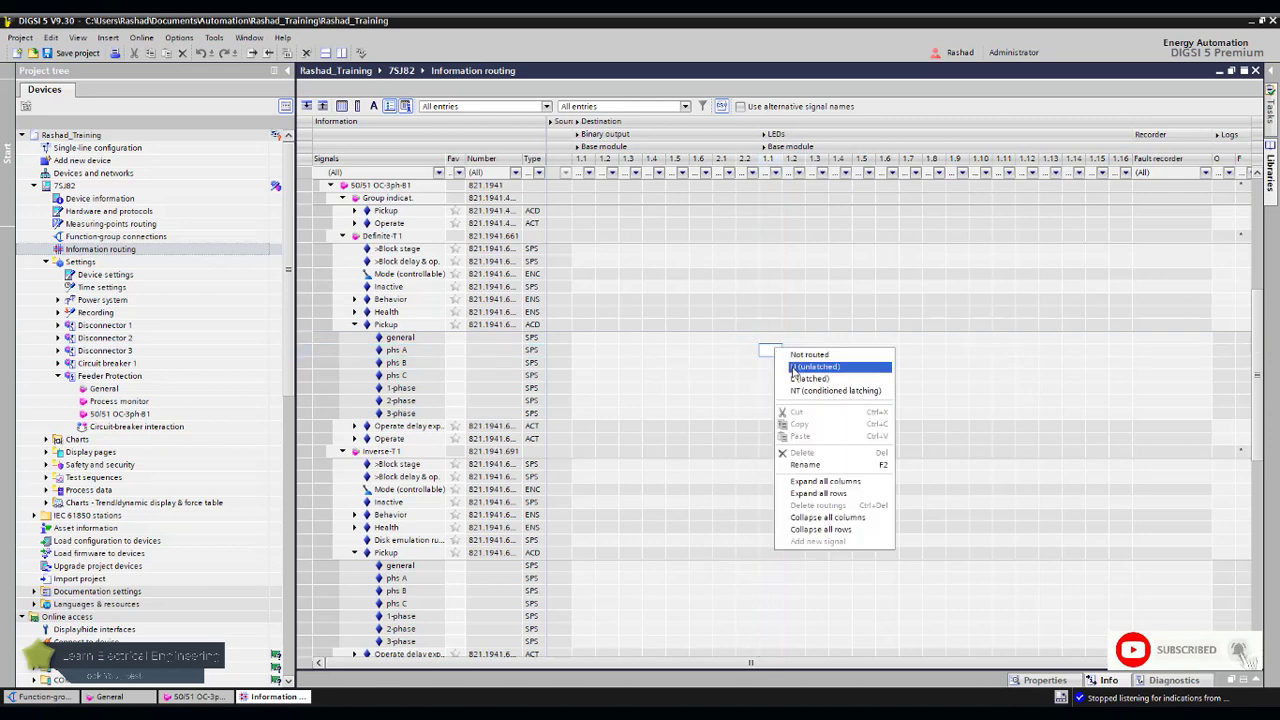
{"action": "left_click", "coordinate": [795, 365]}
{"action": "left_click", "coordinate": [795, 363]}
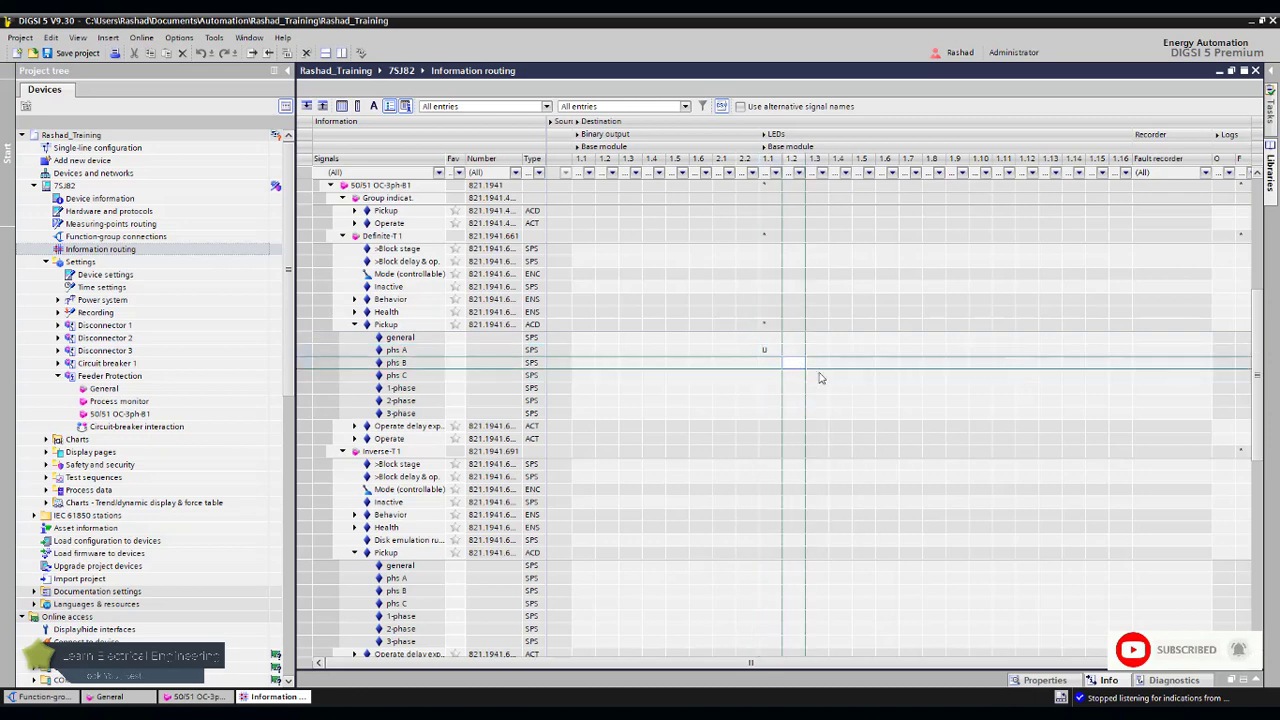
{"action": "type", "text": "u"}
{"action": "left_click", "coordinate": [817, 376]}
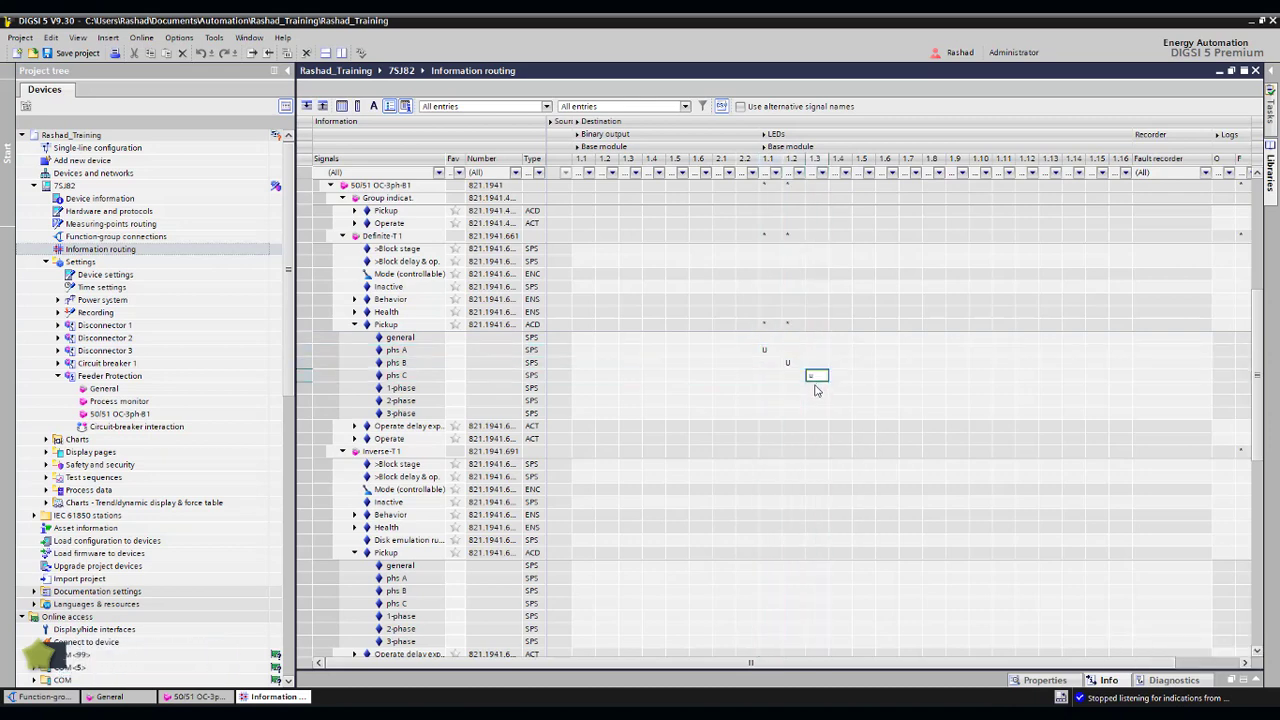
{"action": "type", "text": "u"}
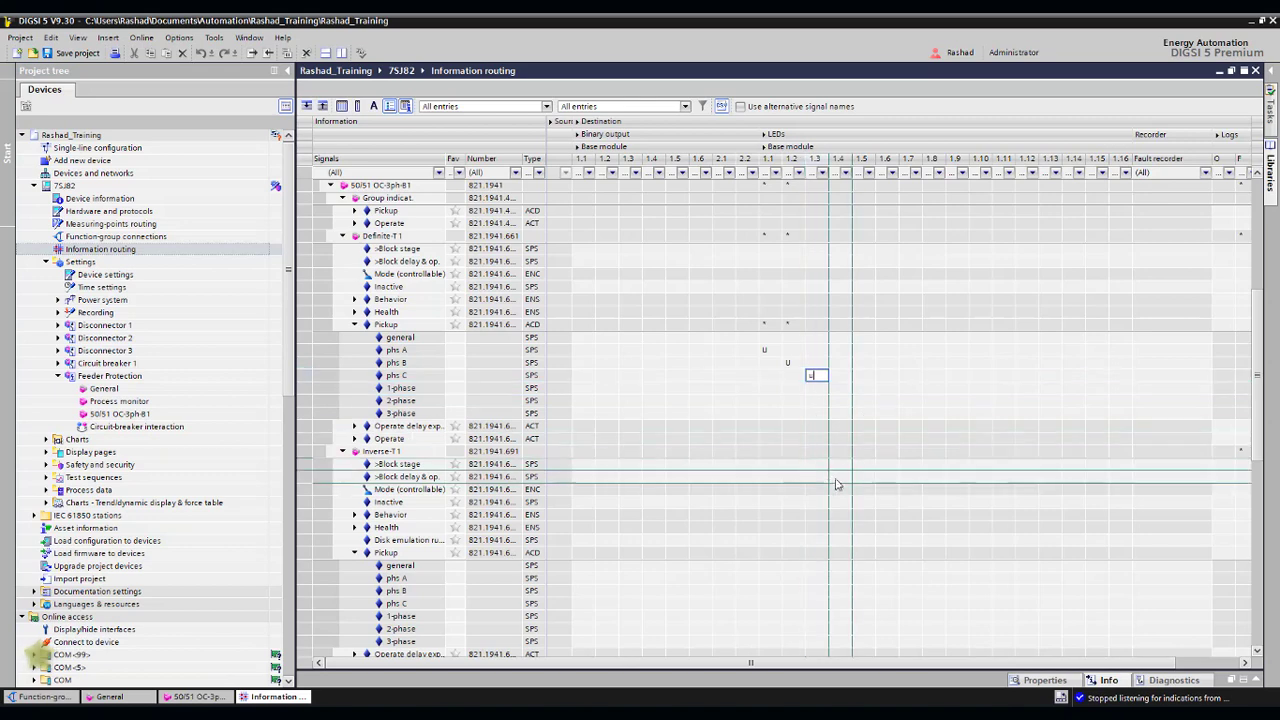
Route the Inverse-T 1 Pickup signals phs A, phs B and phs C as unlatched (U) to LEDs 1.4, 1.5 and 1.6 respectively
{"action": "left_click", "coordinate": [840, 580]}
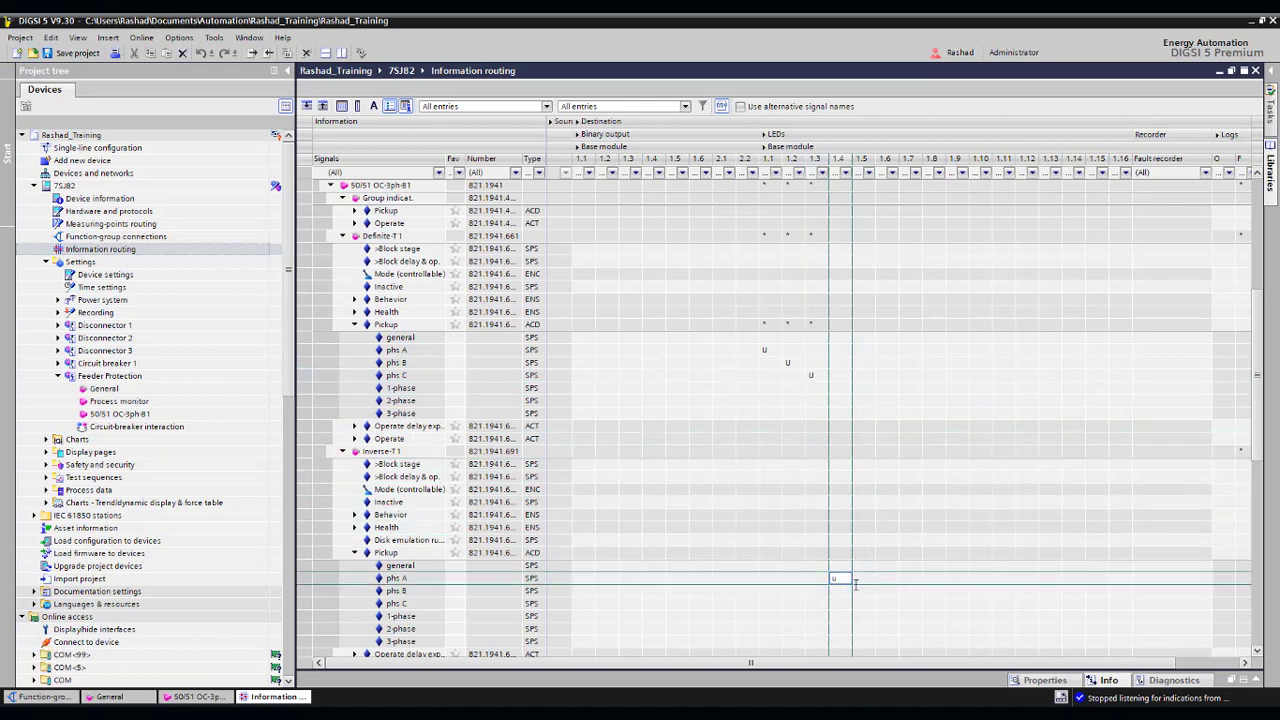
{"action": "type", "text": "u"}
{"action": "left_click", "coordinate": [865, 595]}
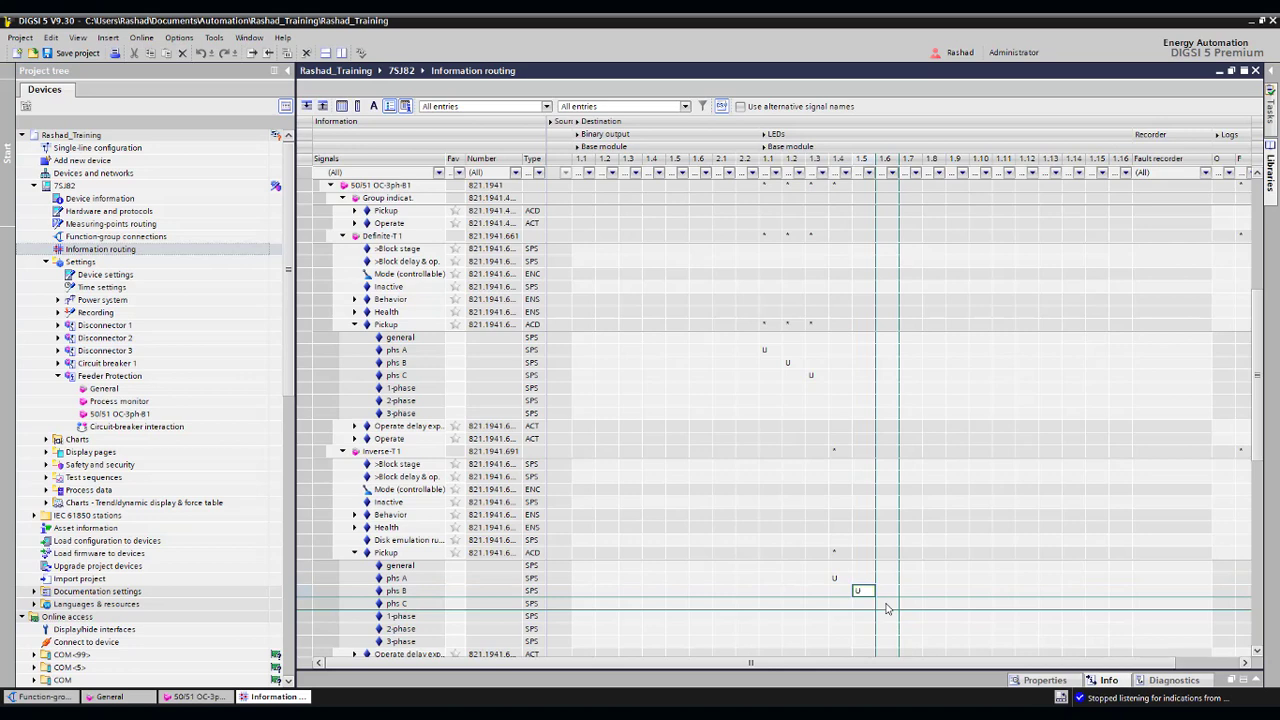
{"action": "left_click", "coordinate": [885, 605]}
{"action": "type", "text": "u"}
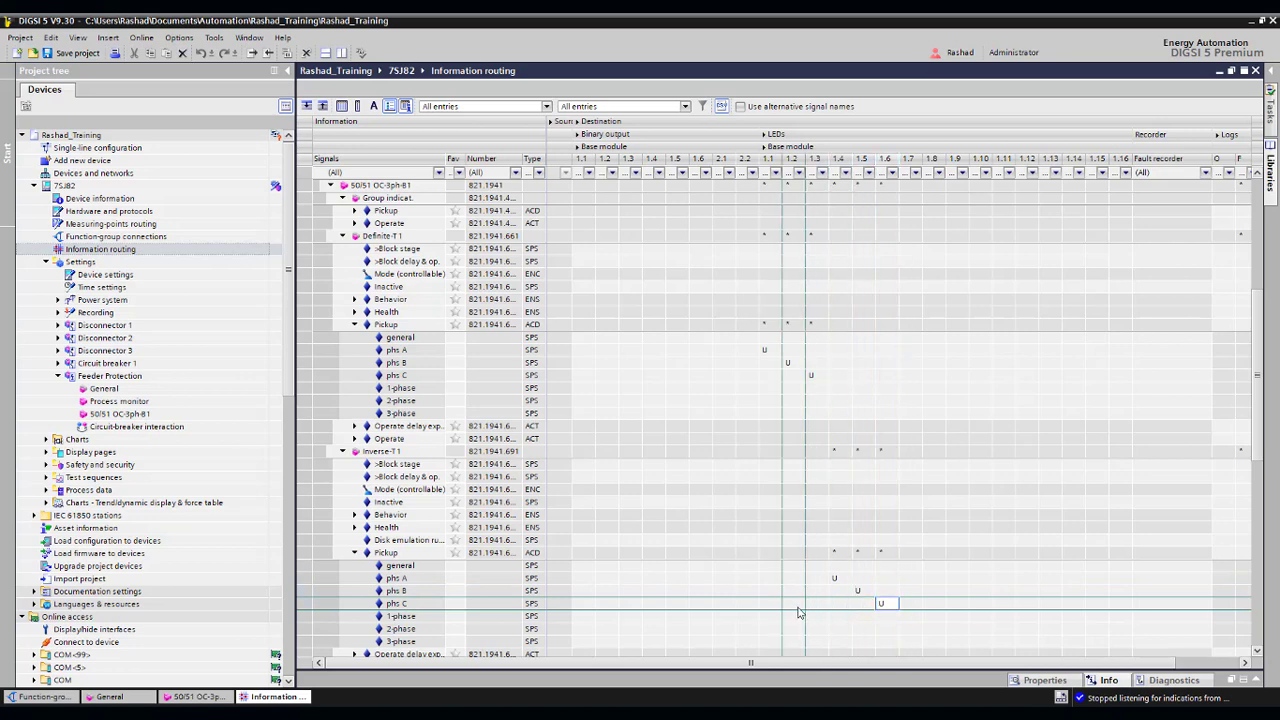
{"action": "left_click", "coordinate": [797, 608]}
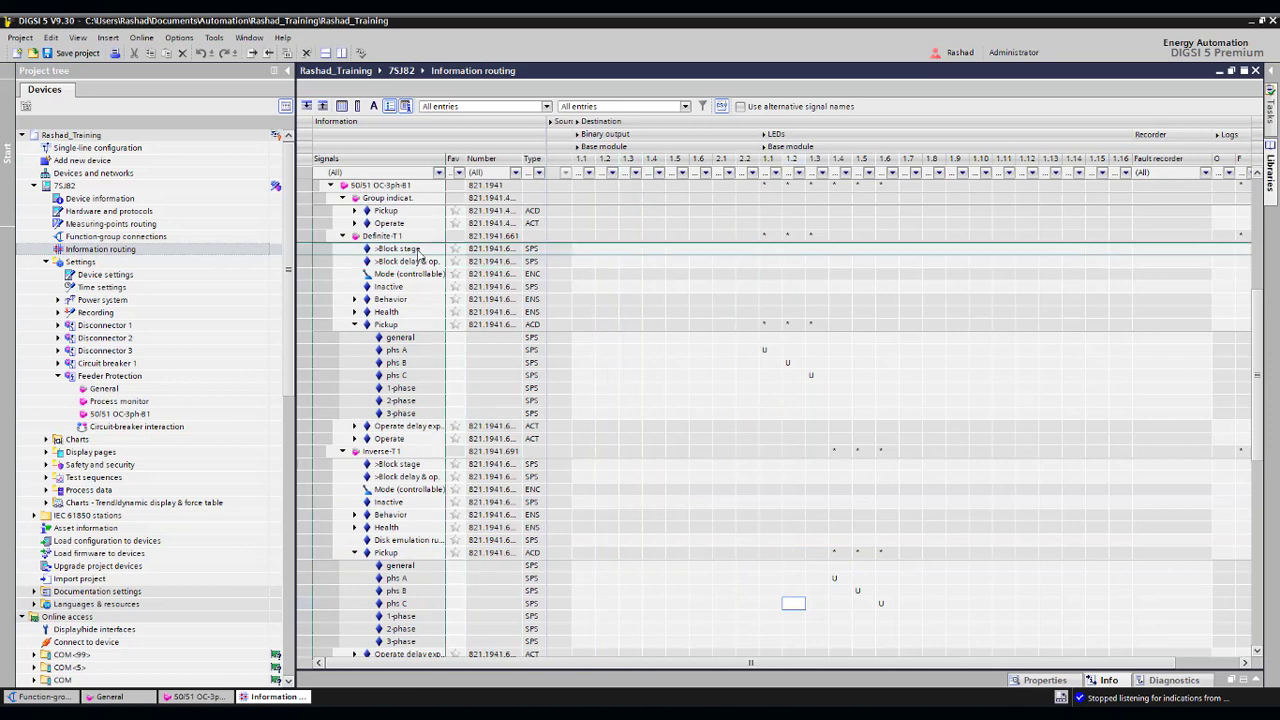
Route the general Operate signal in the 50/51 OC-3ph-B1 group indications to binary output 1.4 as unlatched (U)
{"action": "scroll", "coordinate": [403, 260], "scroll_direction": "up", "scroll_amount": 2}
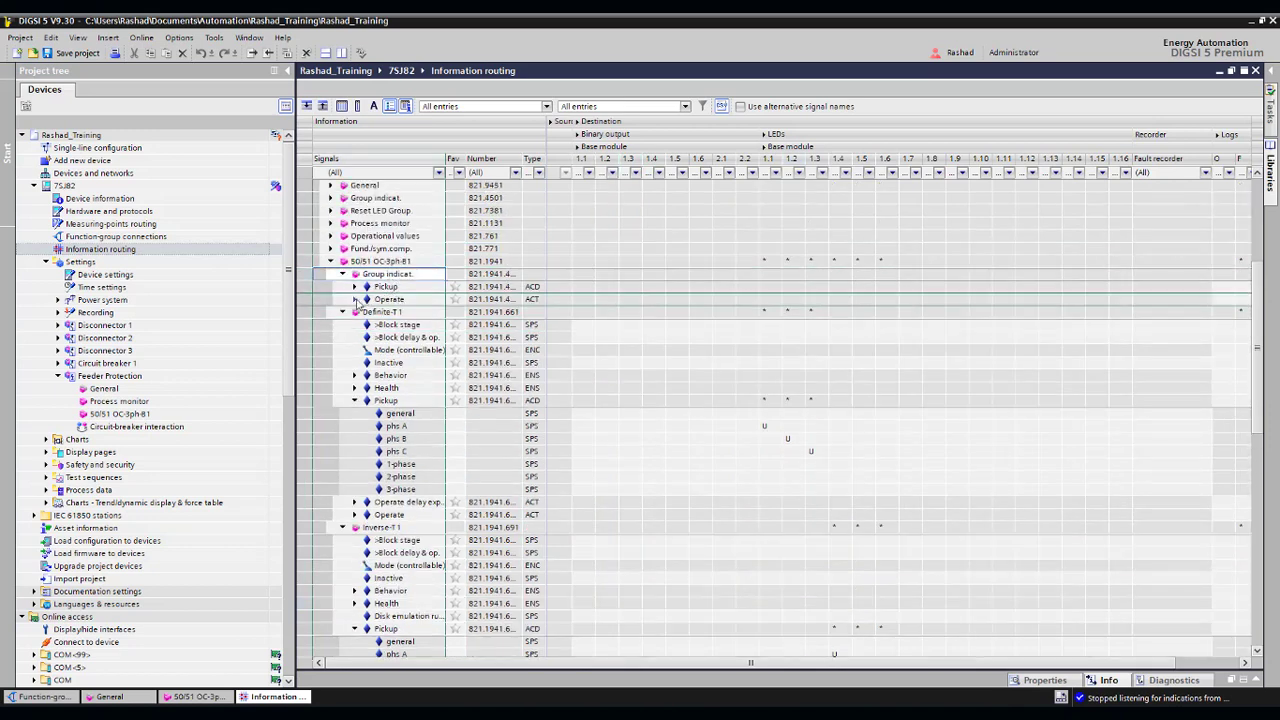
{"action": "left_click", "coordinate": [355, 300]}
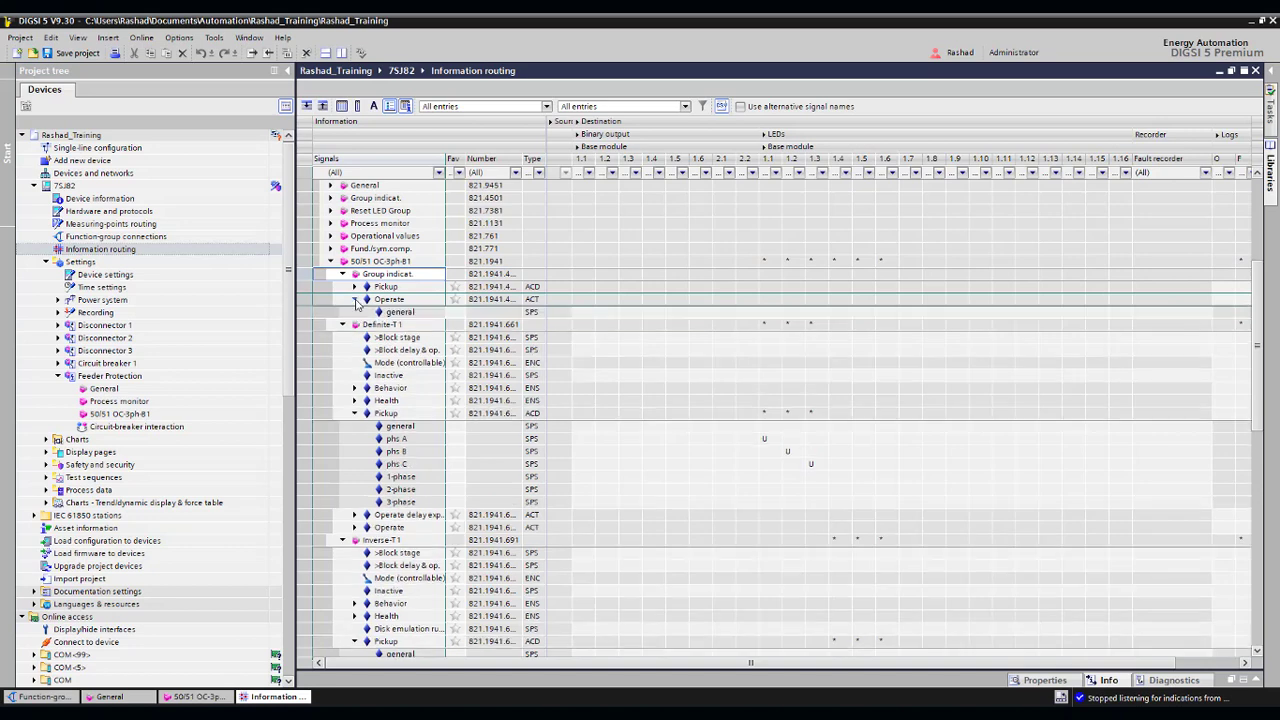
{"action": "right_click", "coordinate": [658, 316]}
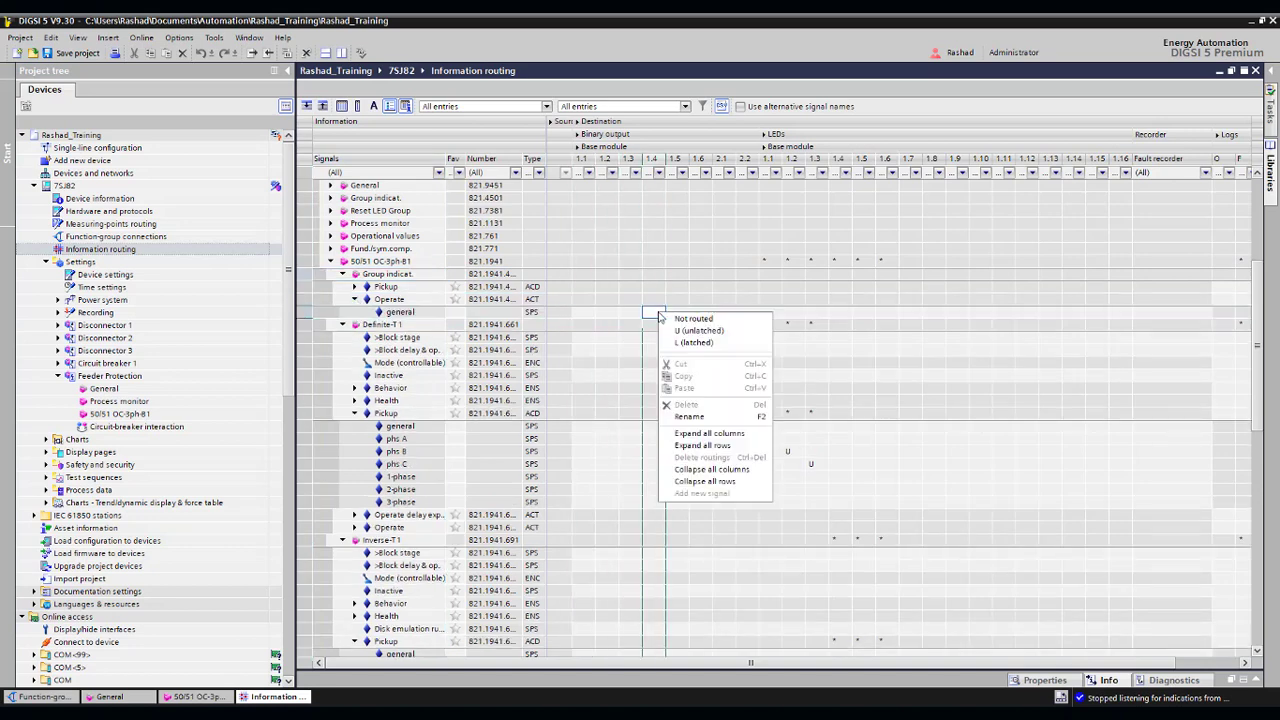
{"action": "left_click", "coordinate": [680, 338]}
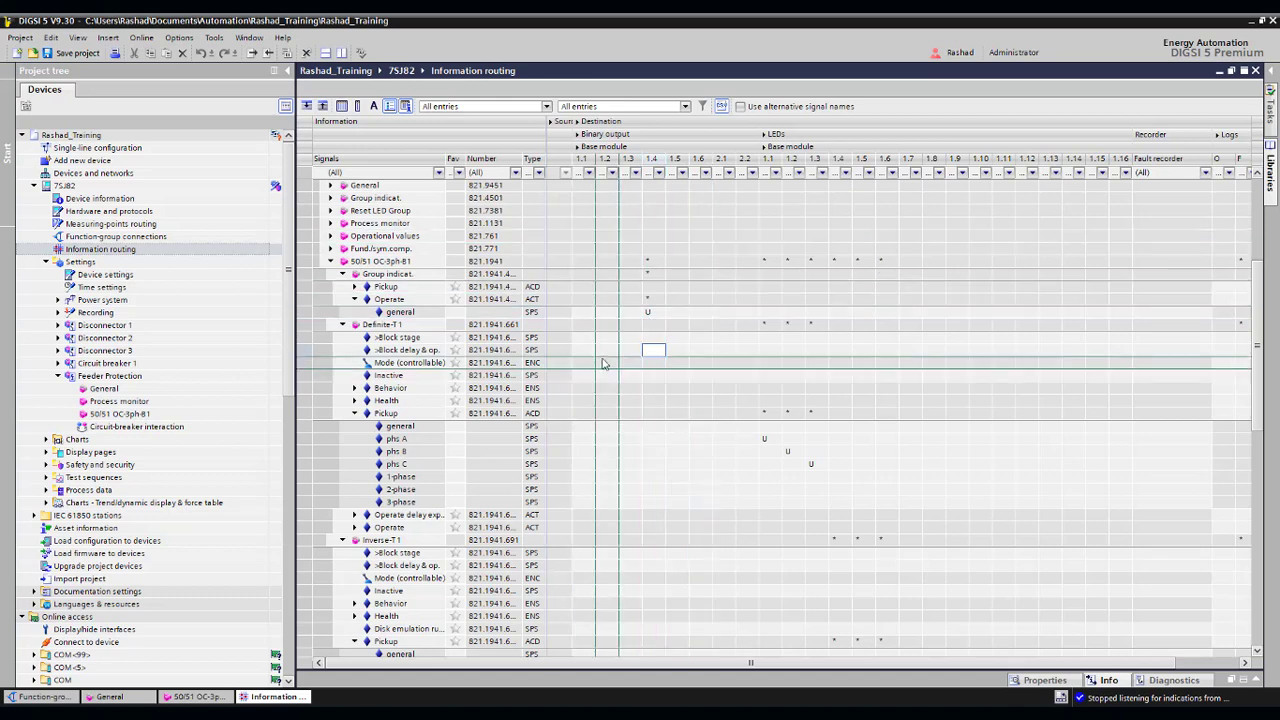
Start loading the configuration of device 7SJ82 to the relay
{"action": "right_click", "coordinate": [101, 188]}
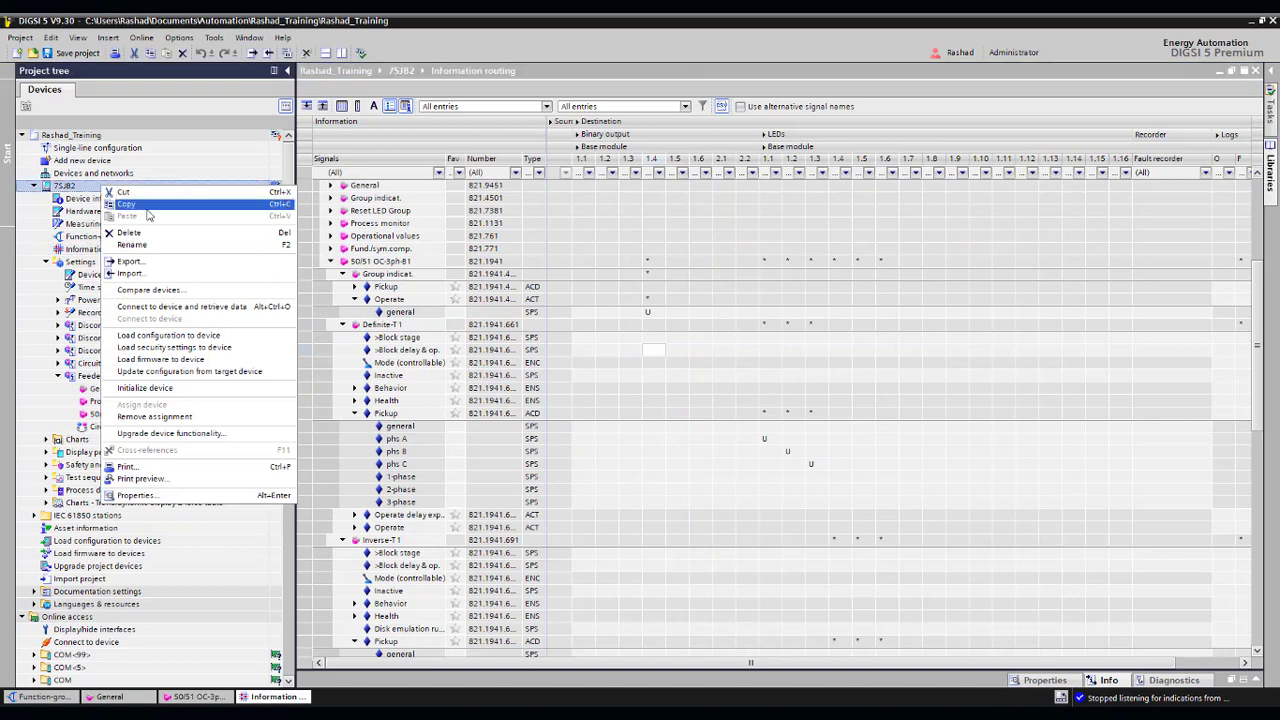
{"action": "left_click", "coordinate": [165, 336]}
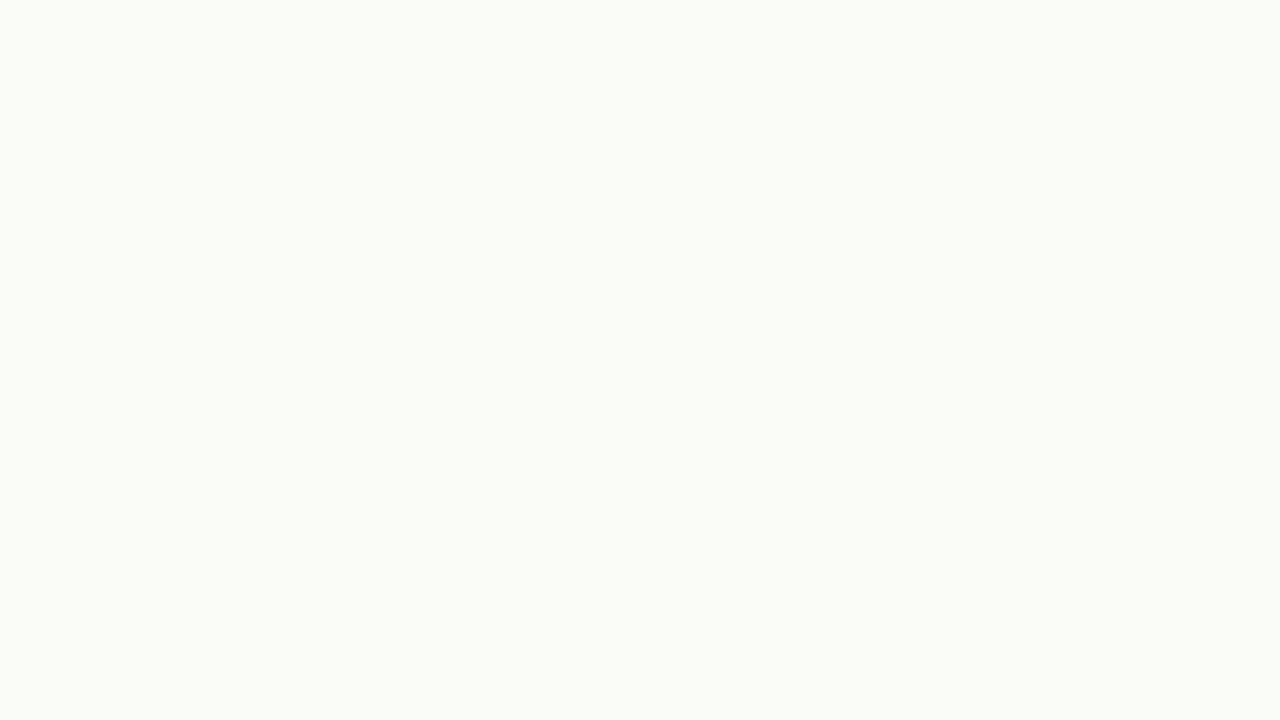